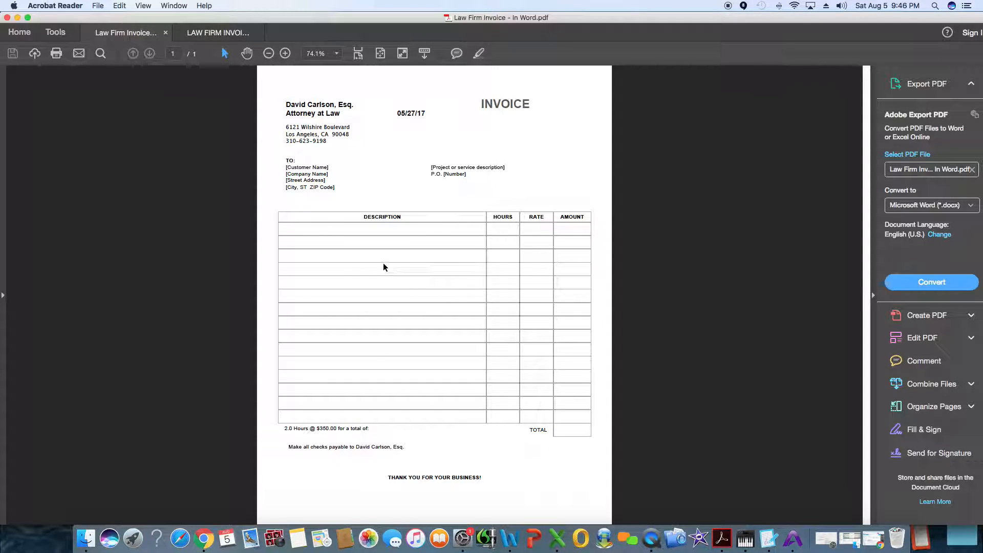
Open the Excel-made invoice PDF with gridlines and examine its hours-at-rate line below the table.
{"action": "left_click", "coordinate": [214, 34]}
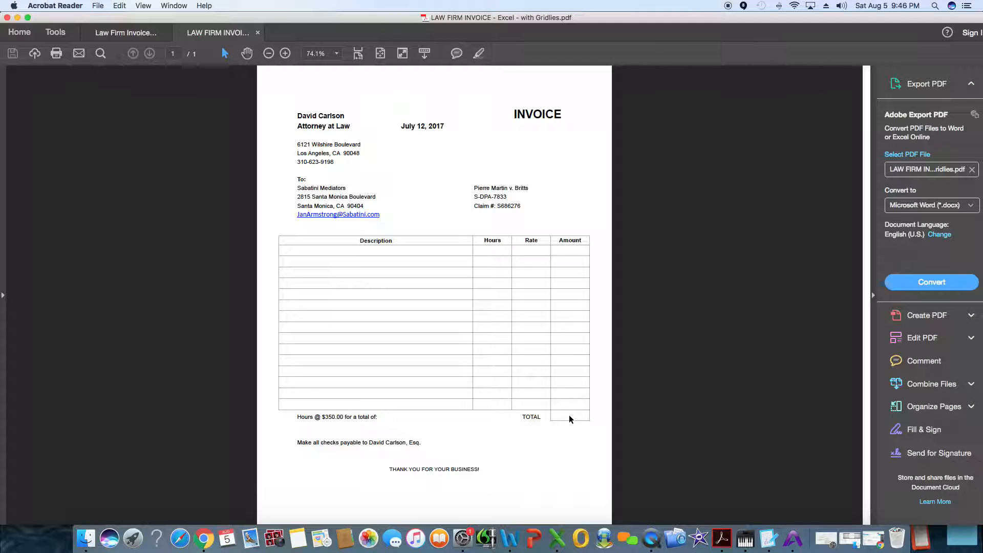
{"action": "left_click_drag", "start_coordinate": [379, 416], "coordinate": [306, 421]}
{"action": "left_click", "coordinate": [345, 416]}
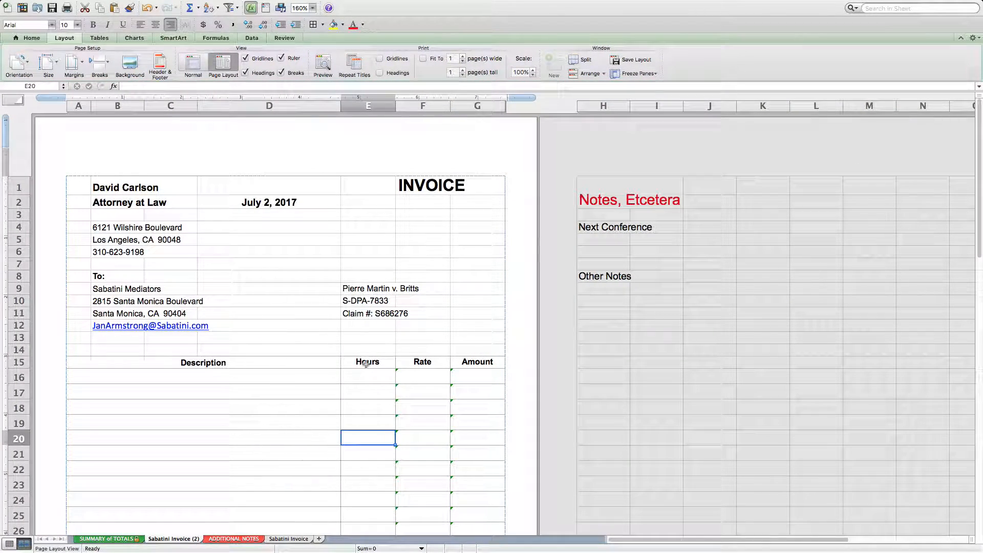
In Excel, show the Sabatini Invoice (2) sheet in Normal view, preview its printout, and cancel printing.
{"action": "scroll", "coordinate": [326, 402], "scroll_direction": "down", "scroll_amount": 3}
{"action": "scroll", "coordinate": [325, 403], "scroll_direction": "up", "scroll_amount": 3}
{"action": "scroll", "coordinate": [295, 383], "scroll_direction": "down", "scroll_amount": 3}
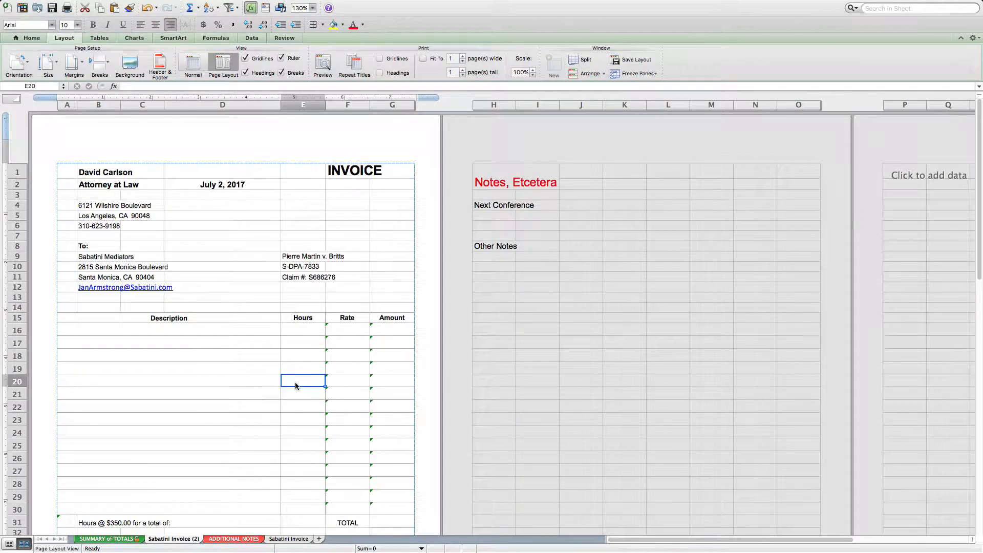
{"action": "scroll", "coordinate": [295, 382], "scroll_direction": "down", "scroll_amount": 2}
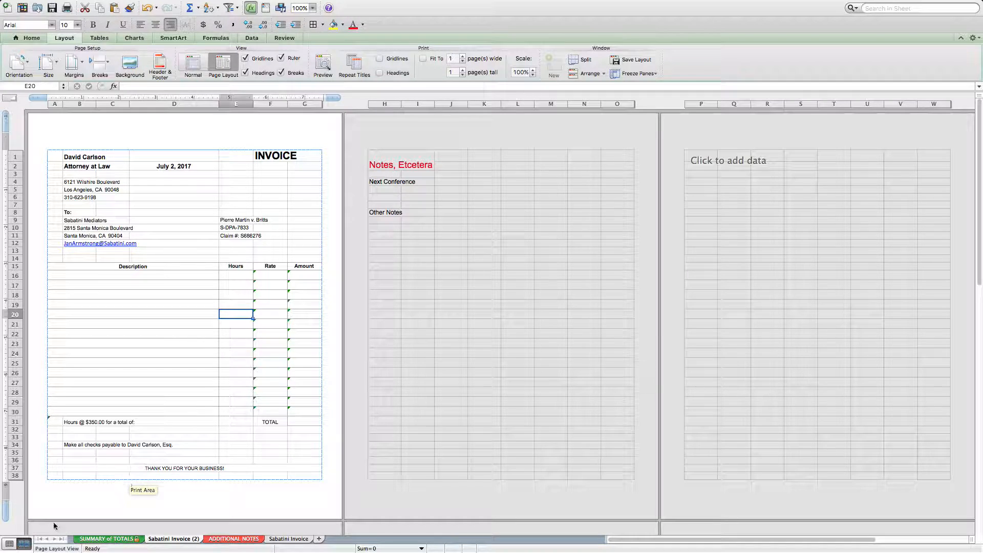
{"action": "left_click", "coordinate": [9, 543]}
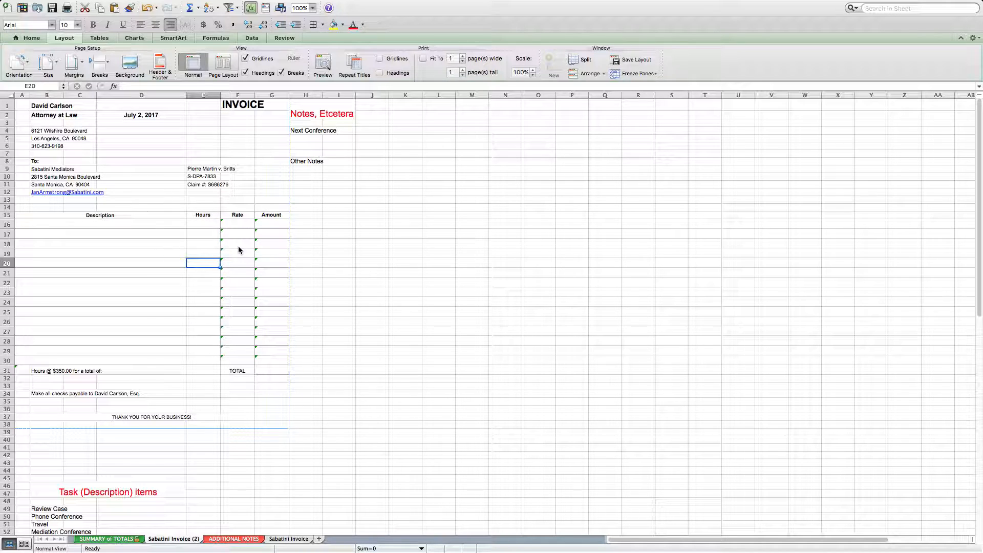
{"action": "key", "text": "super+p"}
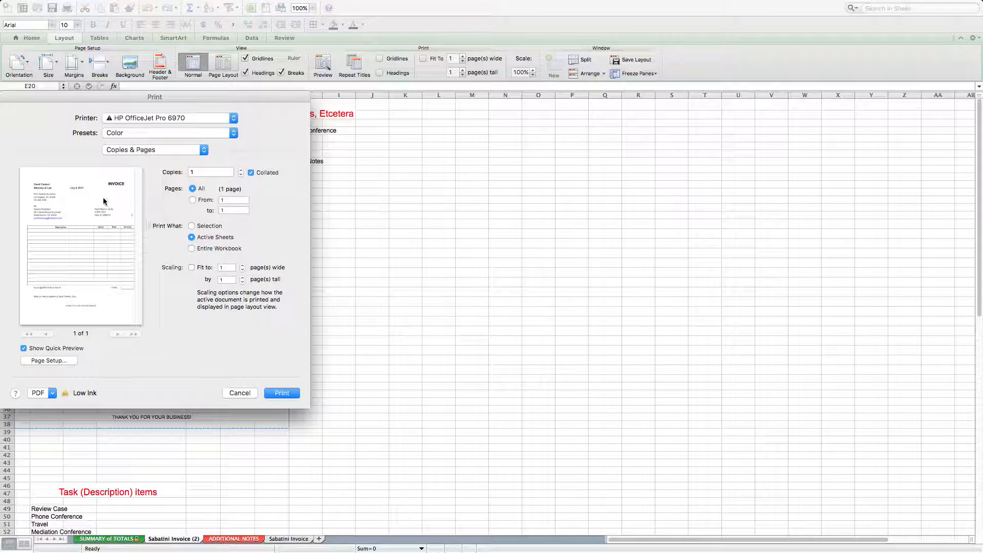
{"action": "left_click", "coordinate": [240, 393]}
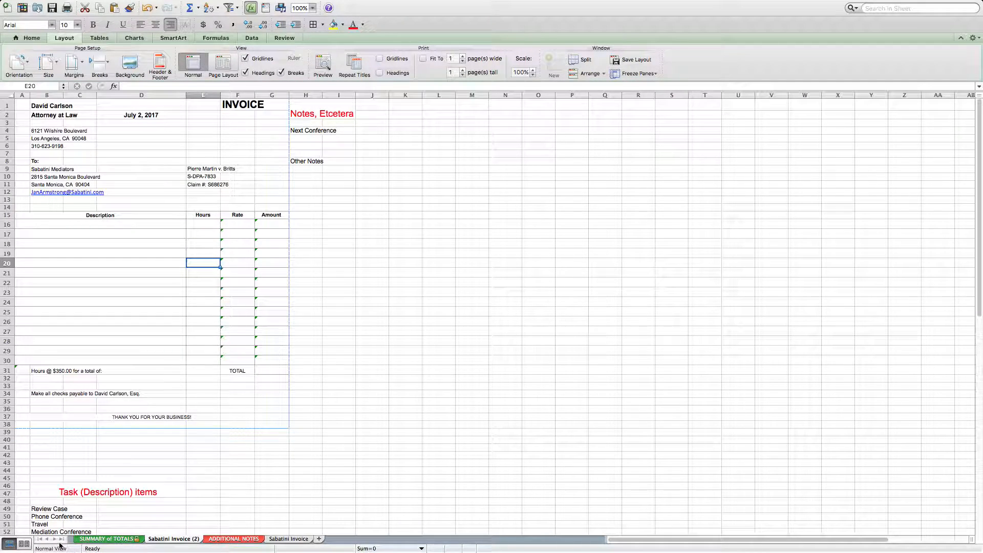
Return the invoice sheet to Page Layout view and examine the notes and task items outside the print area.
{"action": "left_click", "coordinate": [23, 543]}
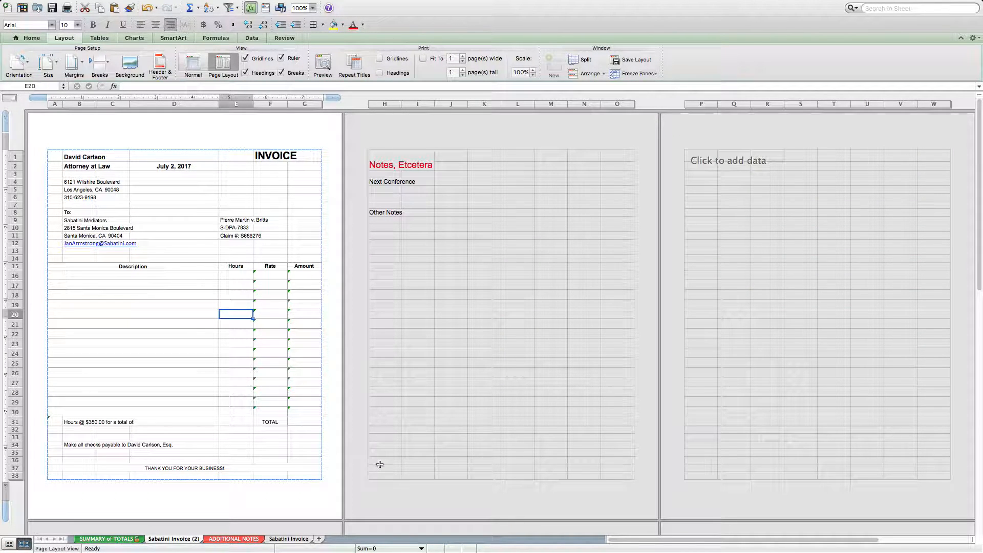
{"action": "scroll", "coordinate": [272, 421], "scroll_direction": "down", "scroll_amount": 3}
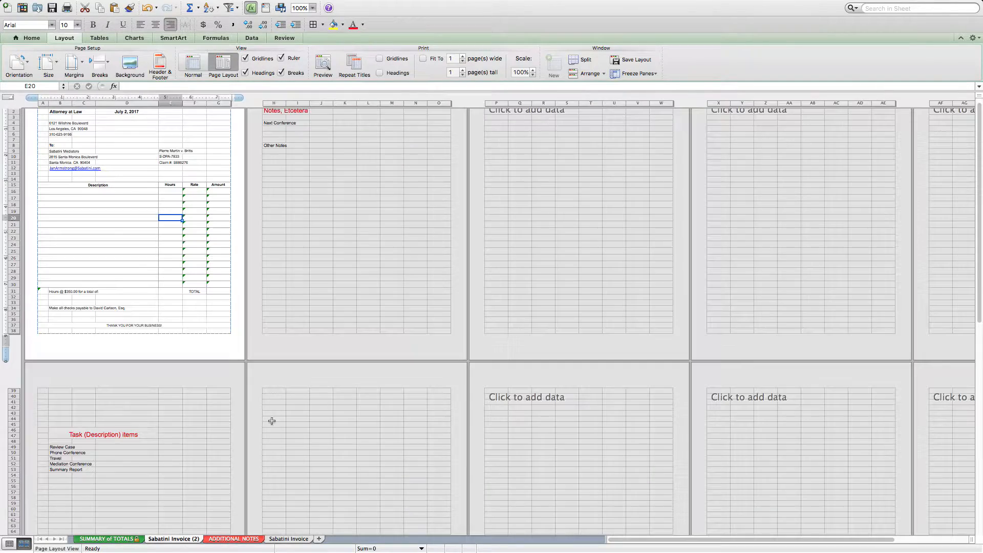
{"action": "scroll", "coordinate": [272, 421], "scroll_direction": "up", "scroll_amount": 5}
{"action": "scroll", "coordinate": [272, 421], "scroll_direction": "up", "scroll_amount": 4}
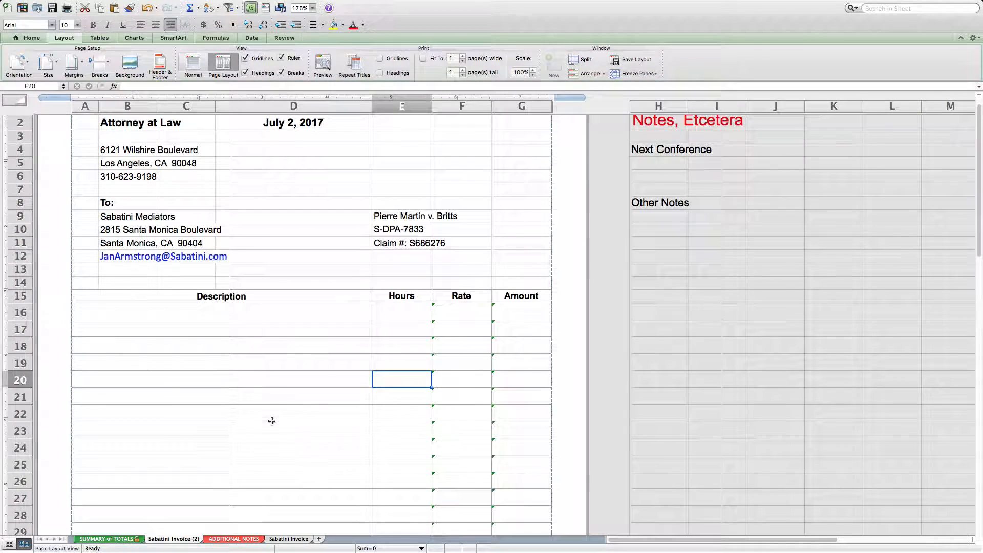
{"action": "scroll", "coordinate": [272, 421], "scroll_direction": "down", "scroll_amount": 1}
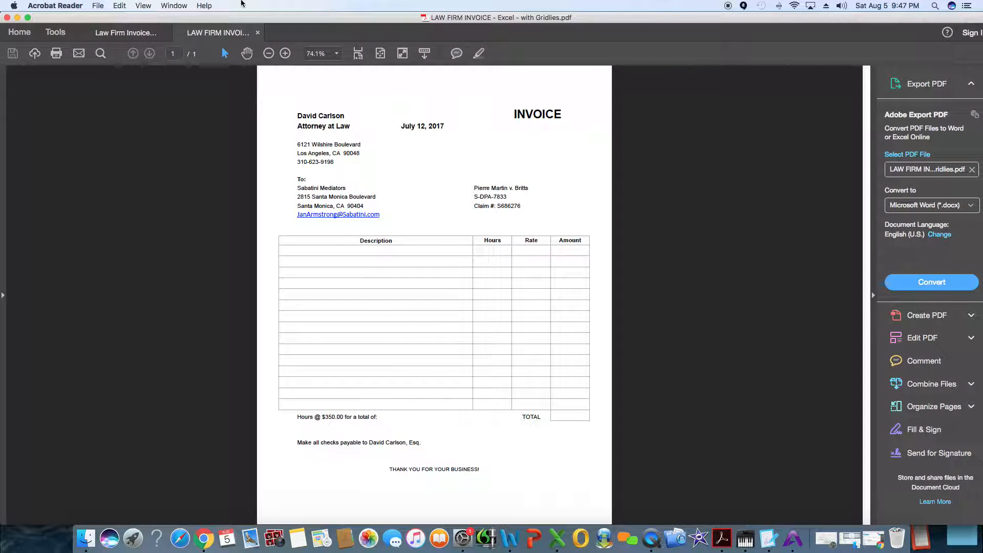
Close the Excel-made invoice PDF in Acrobat Reader, and in Excel examine the rate, amount and hours-sum formulas in F17, G17 and A31.
{"action": "left_click", "coordinate": [258, 33]}
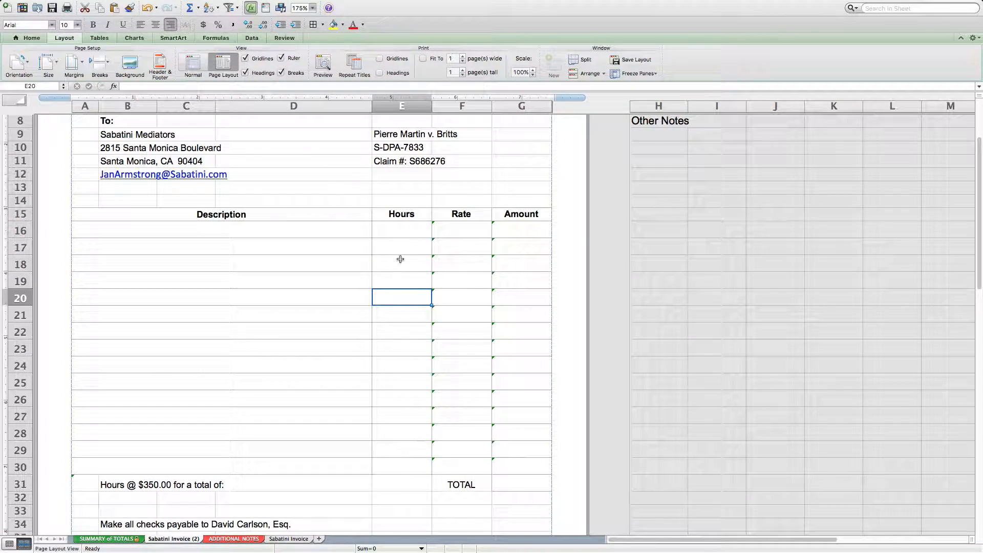
{"action": "left_click", "coordinate": [412, 248]}
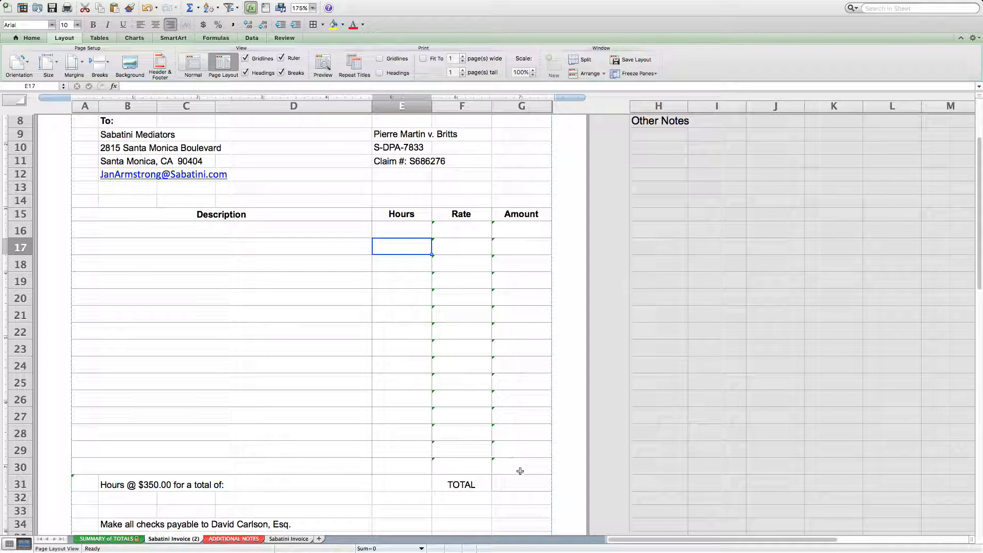
{"action": "left_click", "coordinate": [455, 244]}
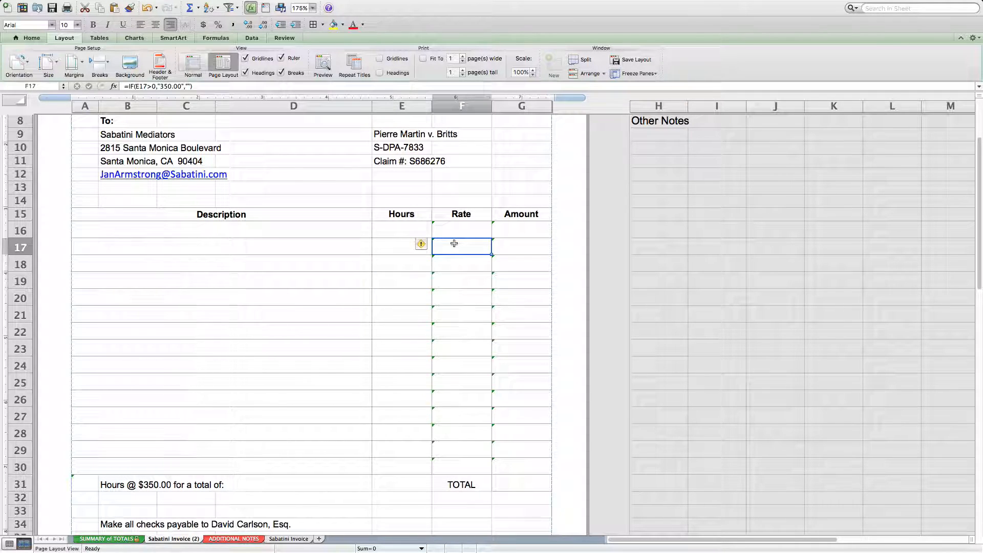
{"action": "left_click", "coordinate": [513, 243]}
{"action": "left_click", "coordinate": [454, 246]}
{"action": "left_click", "coordinate": [401, 244]}
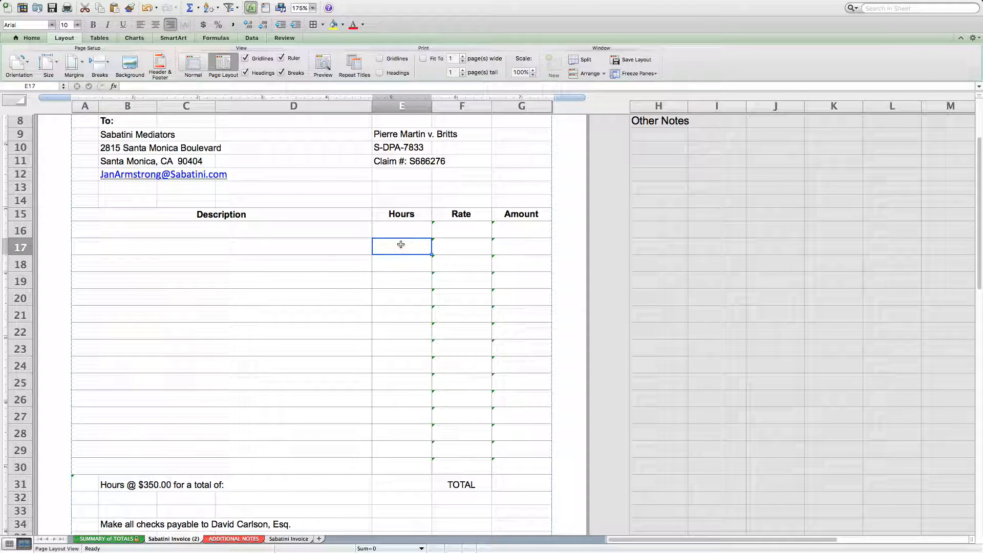
{"action": "left_click", "coordinate": [514, 253]}
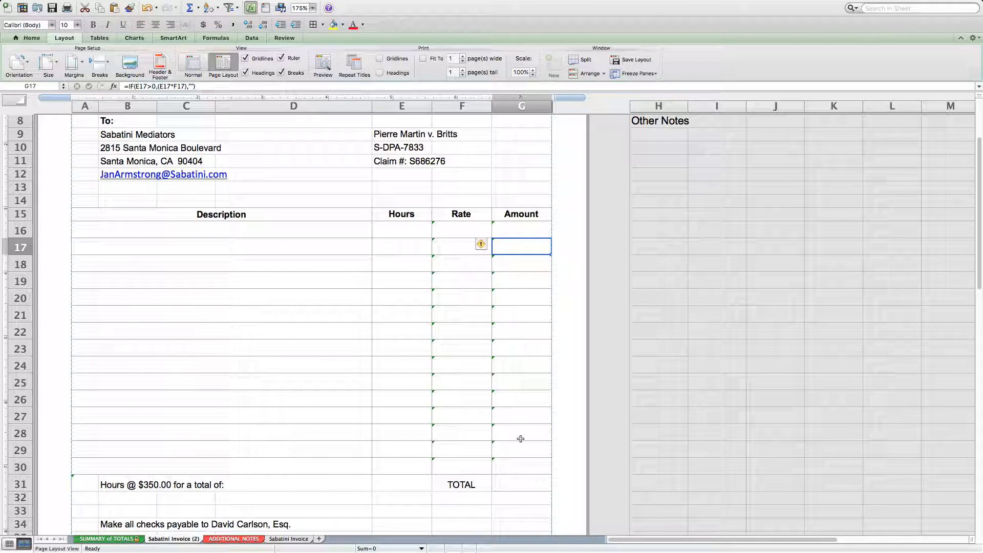
{"action": "left_click", "coordinate": [83, 485]}
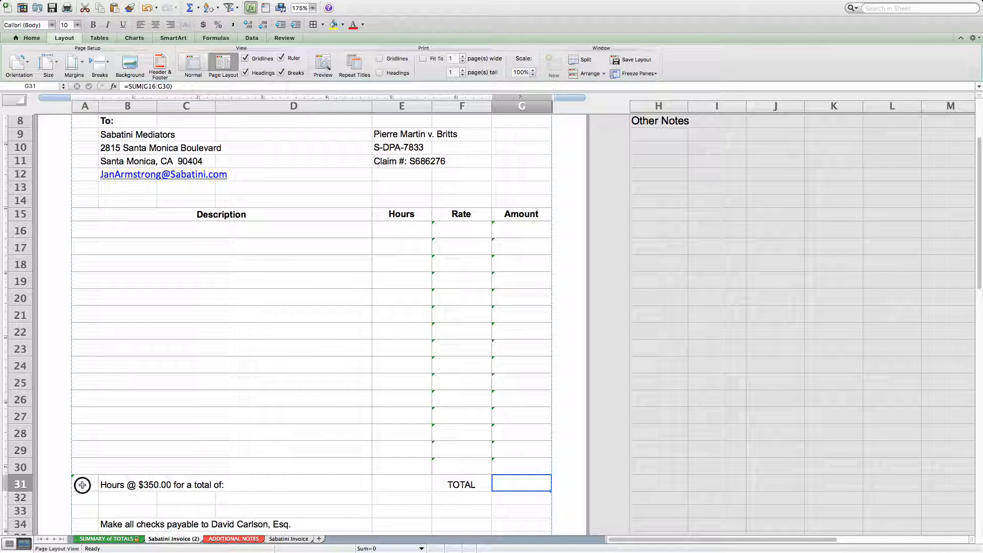
Enter 1, 2, 2, 2, 3, 5, 2 and .5 in the Hours column from E17 to E24.
{"action": "left_click", "coordinate": [406, 248]}
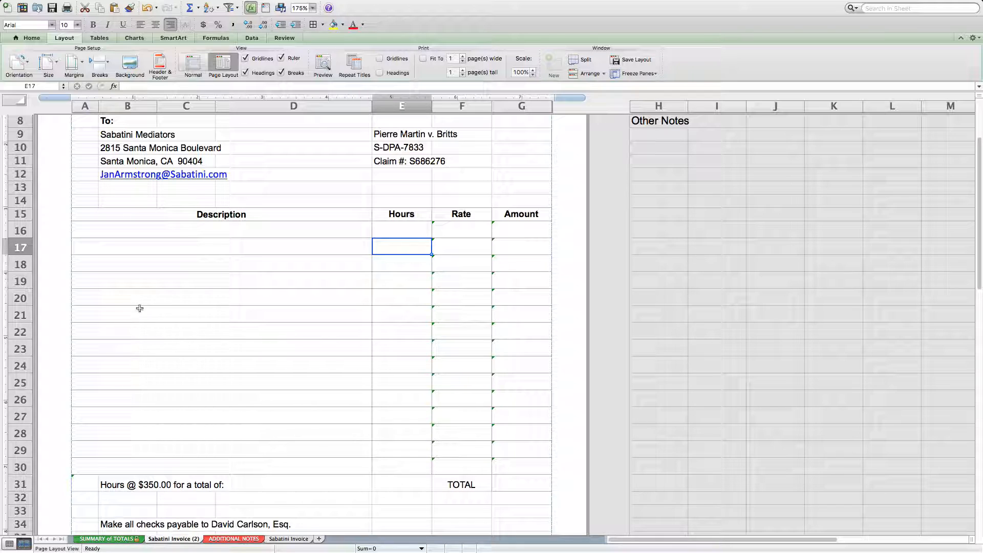
{"action": "type", "text": "1"}
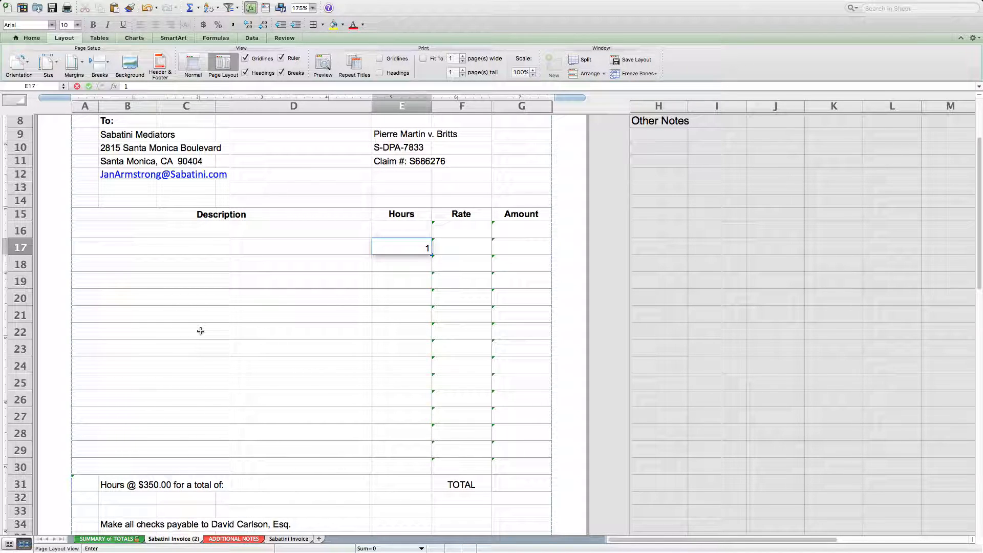
{"action": "key", "text": "Return"}
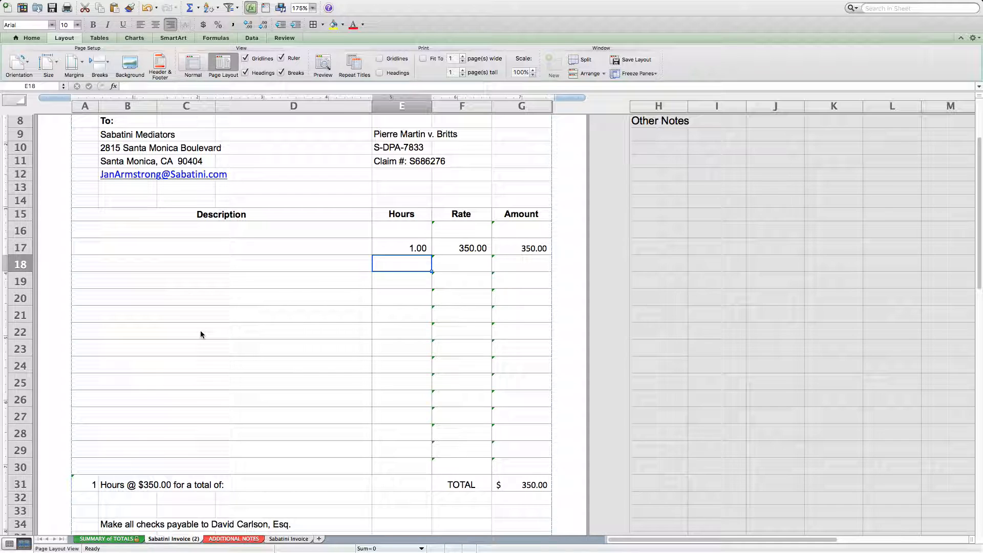
{"action": "type", "text": "2"}
{"action": "key", "text": "Return"}
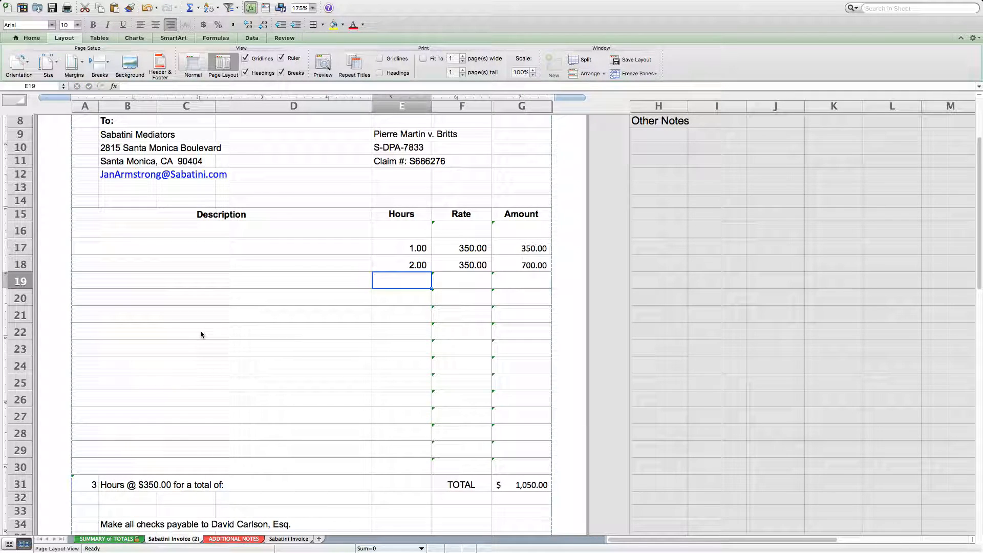
{"action": "type", "text": "2"}
{"action": "key", "text": "Return"}
{"action": "type", "text": "2"}
{"action": "key", "text": "Return"}
{"action": "type", "text": "3"}
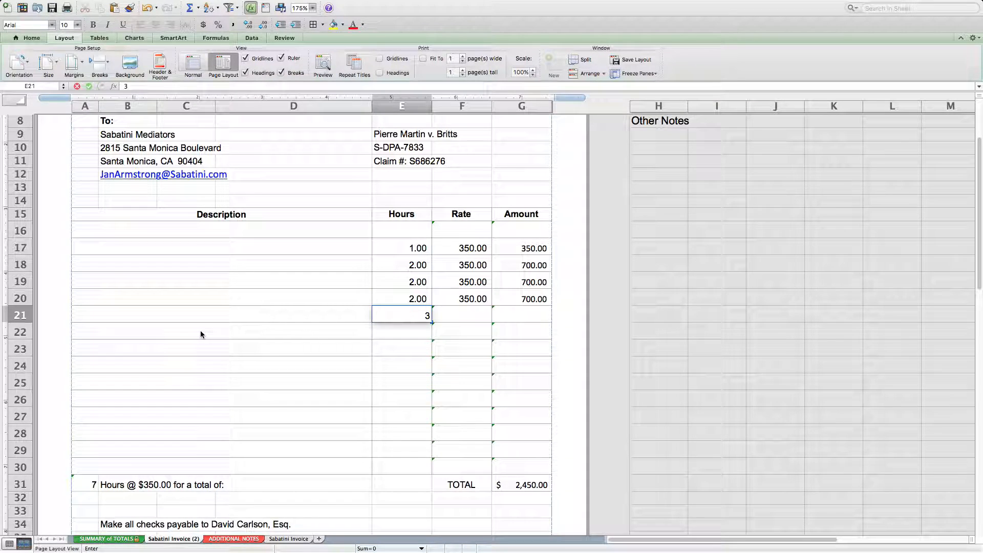
{"action": "key", "text": "Return"}
{"action": "type", "text": "5"}
{"action": "key", "text": "Return"}
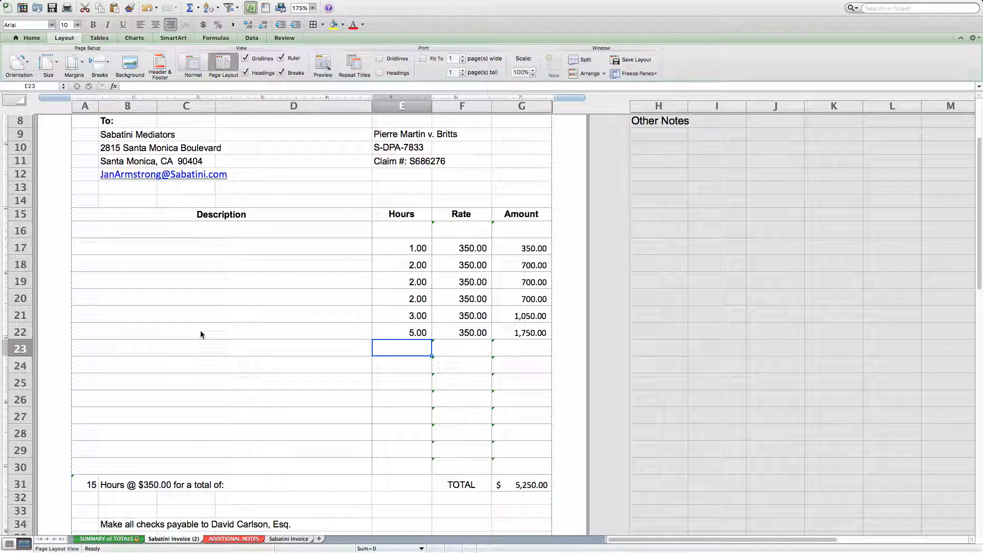
{"action": "type", "text": "2"}
{"action": "key", "text": "Return"}
{"action": "type", "text": ".5"}
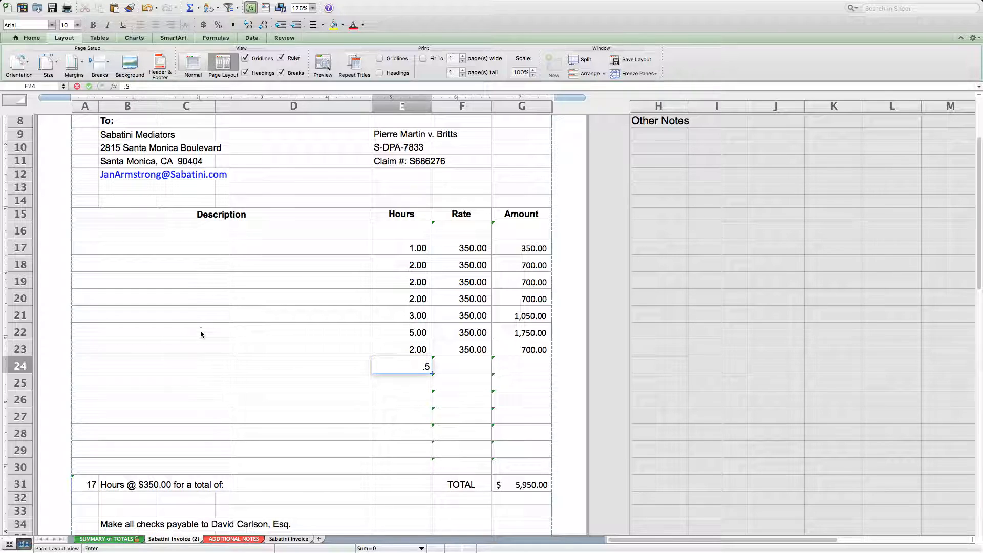
{"action": "key", "text": "Return"}
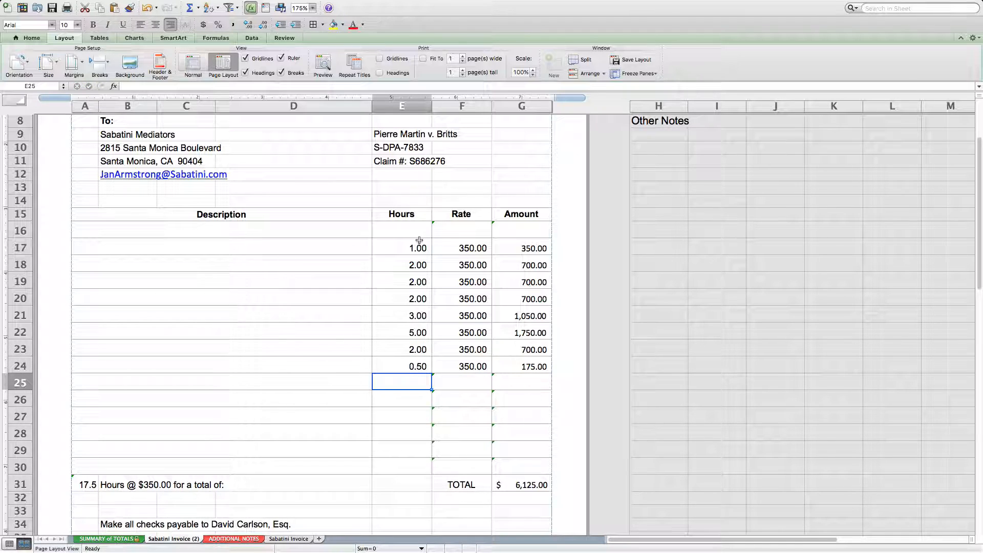
Examine the invoice total in G31, the hours sum in A31 and the hours and rate cells of row 17.
{"action": "left_click", "coordinate": [542, 490]}
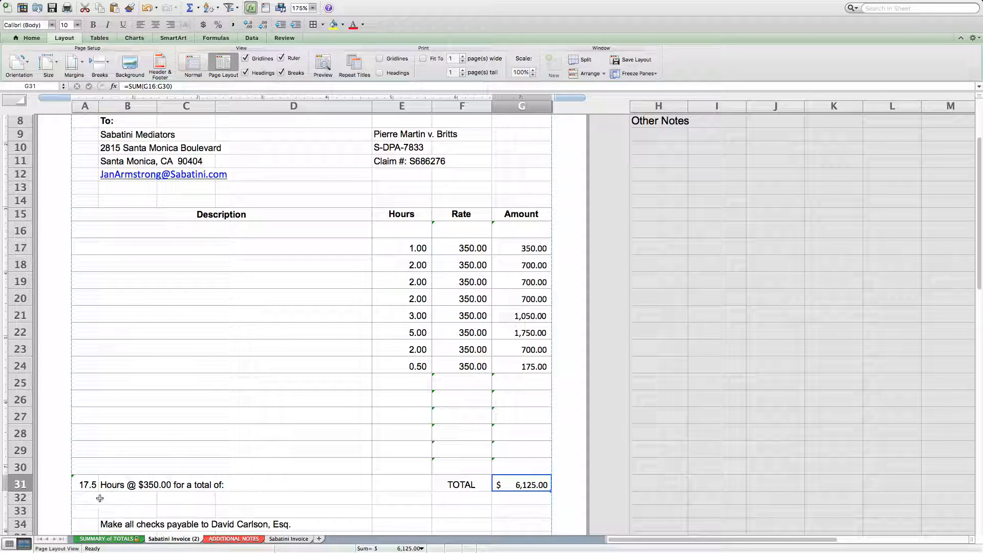
{"action": "left_click", "coordinate": [88, 486]}
{"action": "left_click", "coordinate": [409, 249]}
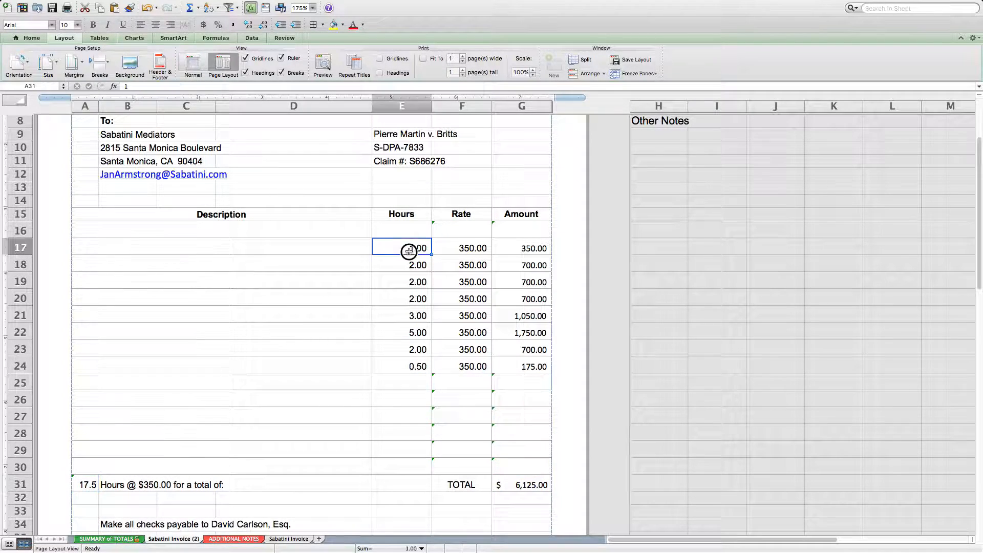
{"action": "left_click", "coordinate": [481, 250]}
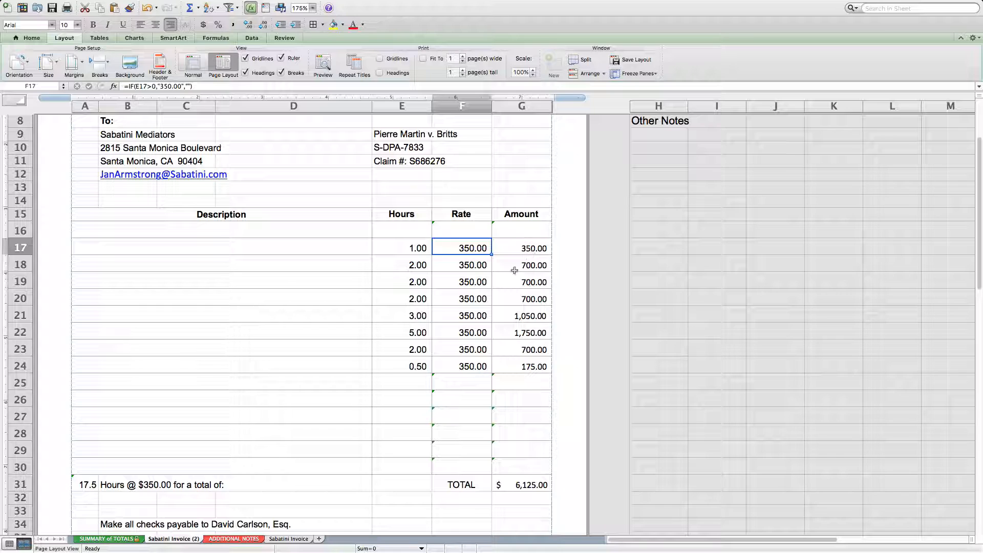
Enter .25 hours in cell E25.
{"action": "left_click", "coordinate": [394, 381]}
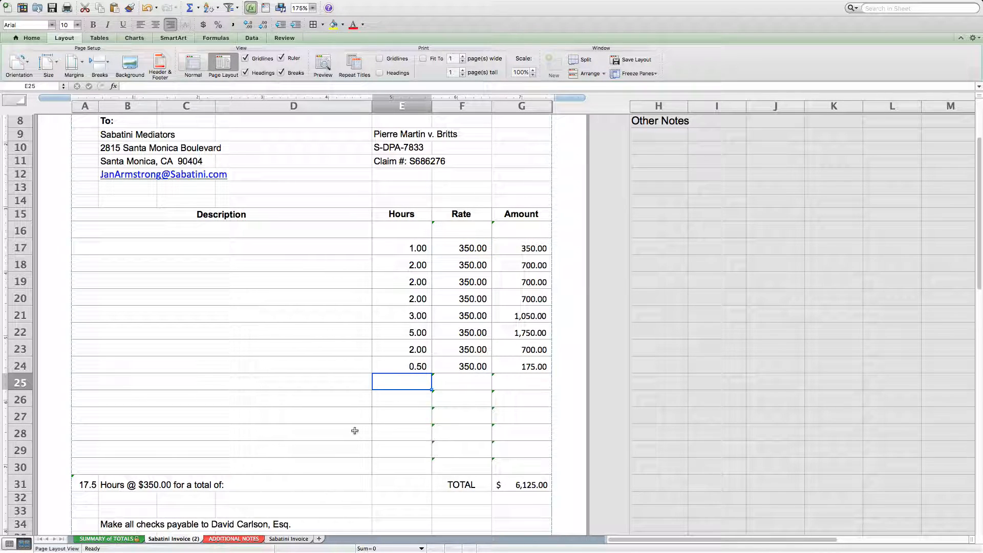
{"action": "type", "text": ".25"}
{"action": "key", "text": "Return"}
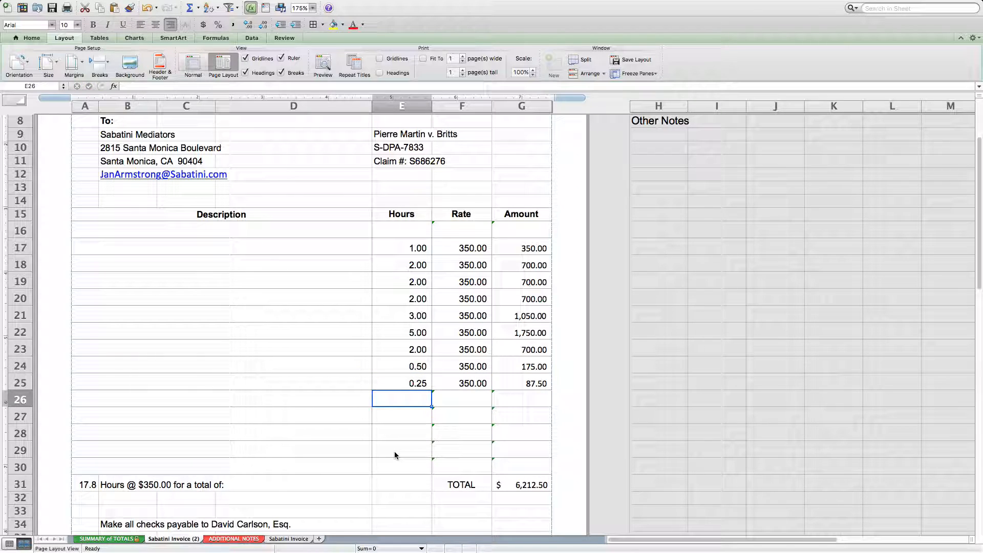
Change every entry in the Hours column from E17 to E25 to 4 and reselect E17.
{"action": "left_click", "coordinate": [415, 280]}
{"action": "left_click", "coordinate": [416, 251]}
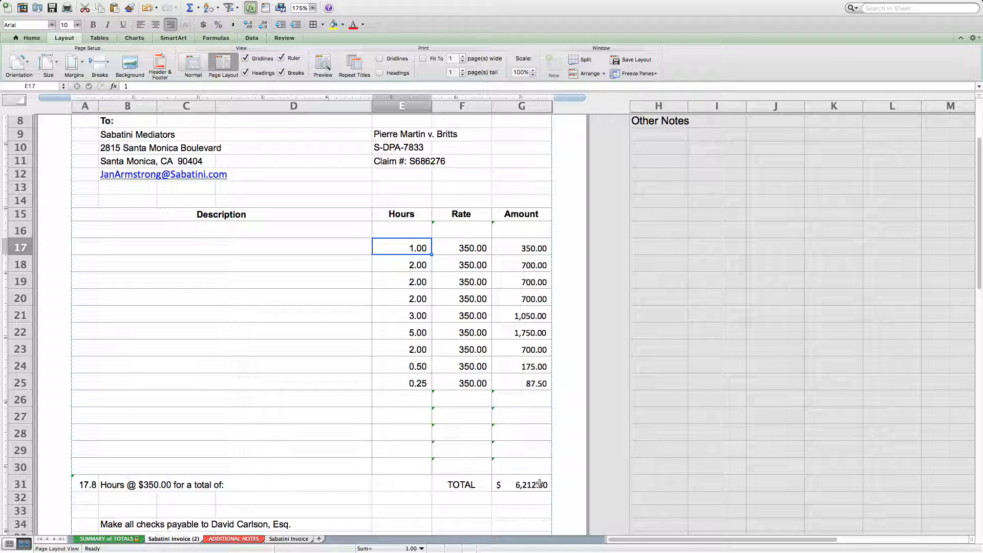
{"action": "type", "text": "4"}
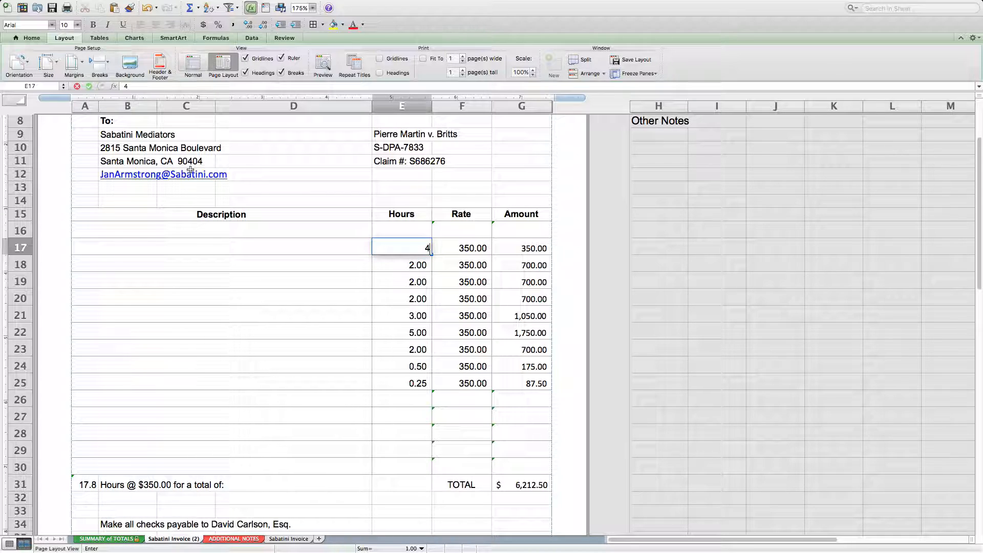
{"action": "key", "text": "Return"}
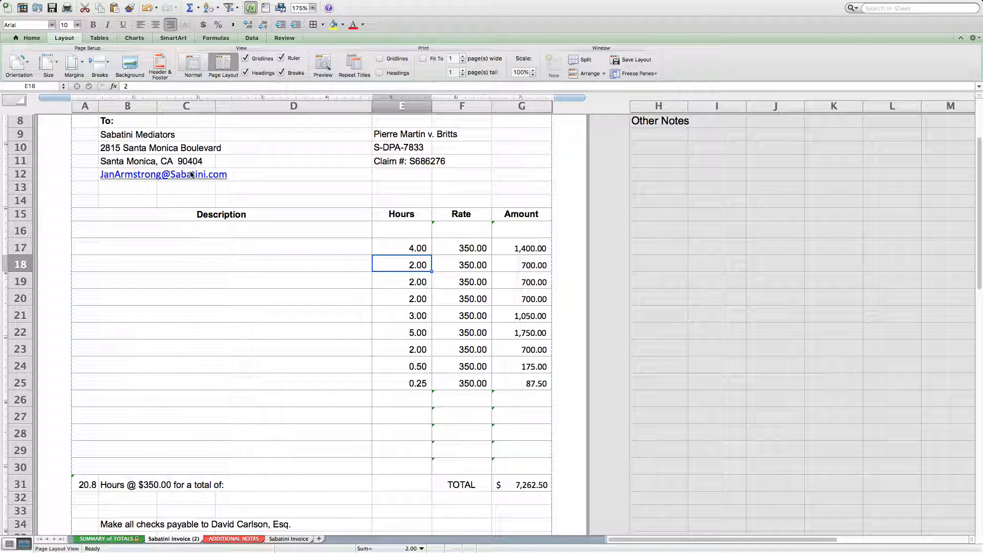
{"action": "type", "text": "4 4 4 4 4"}
{"action": "key", "text": "Return"}
{"action": "type", "text": "4 4"}
{"action": "key", "text": "Return"}
{"action": "type", "text": "4"}
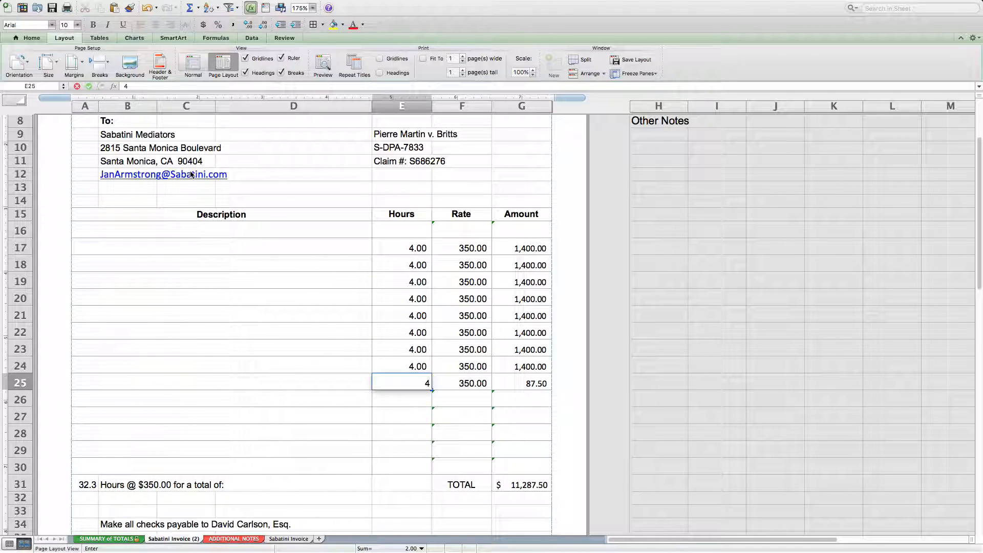
{"action": "key", "text": "Return"}
{"action": "key", "text": "Up"}
{"action": "key", "text": "Up"}
{"action": "key", "text": "Up"}
{"action": "key", "text": "Up"}
{"action": "key", "text": "Up"}
{"action": "key", "text": "Up"}
{"action": "key", "text": "Up"}
{"action": "key", "text": "Up"}
{"action": "key", "text": "Up"}
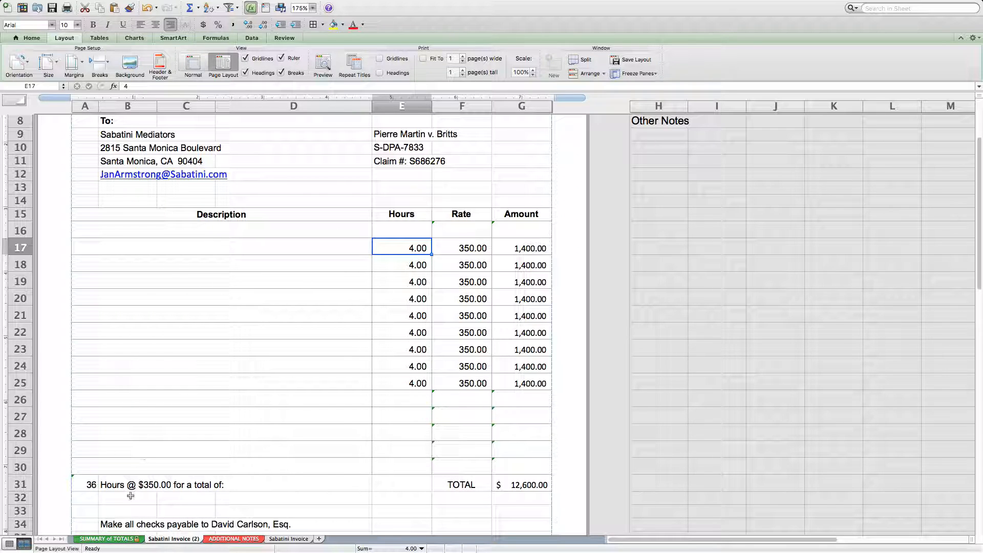
Check the SUMMARY of TOTALS sheet, then clear the hours in E17 to E26 on the Sabatini Invoice (2) sheet.
{"action": "left_click", "coordinate": [107, 539]}
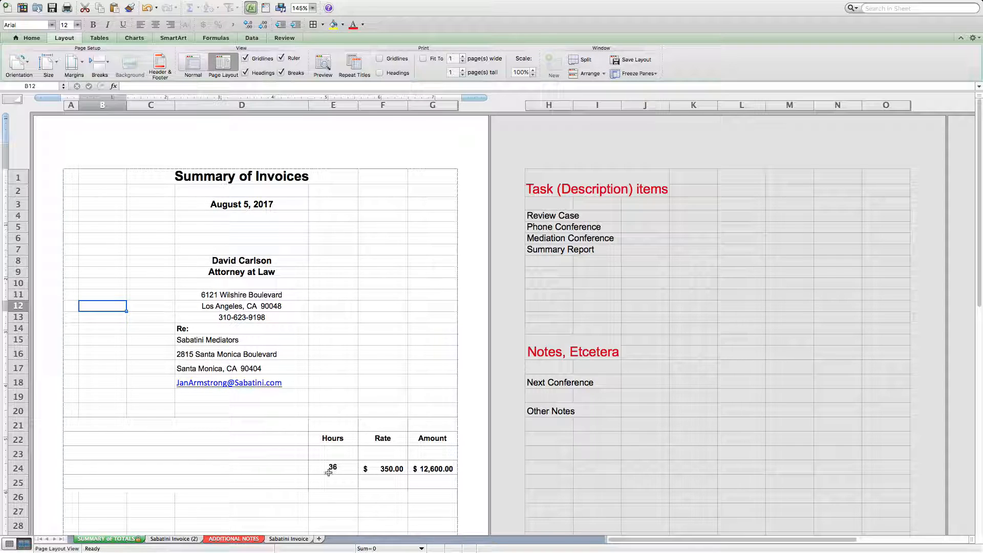
{"action": "left_click", "coordinate": [174, 539]}
{"action": "left_click_drag", "start_coordinate": [390, 250], "coordinate": [393, 399]}
{"action": "key", "text": "Delete"}
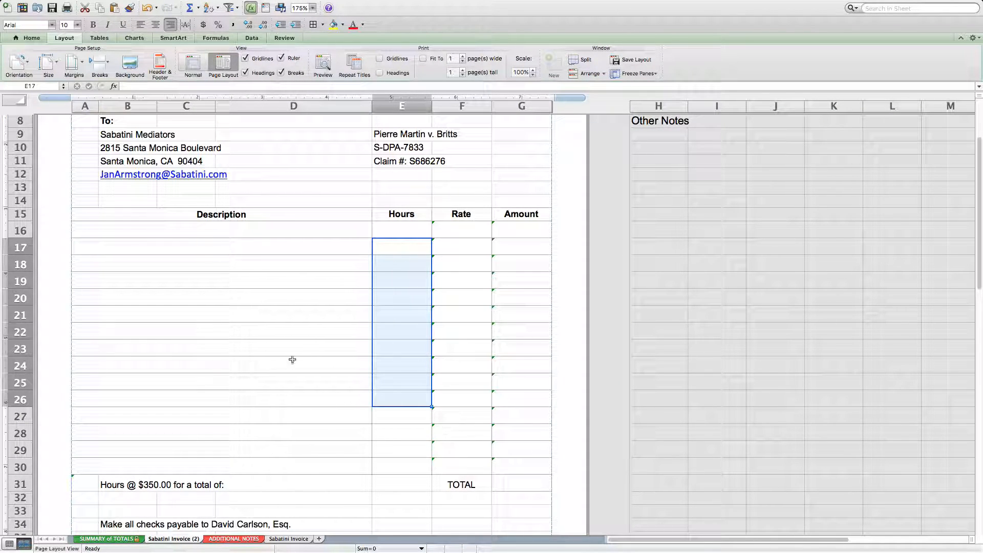
Enter "Conference with client" as the description in row 16.
{"action": "left_click", "coordinate": [299, 245]}
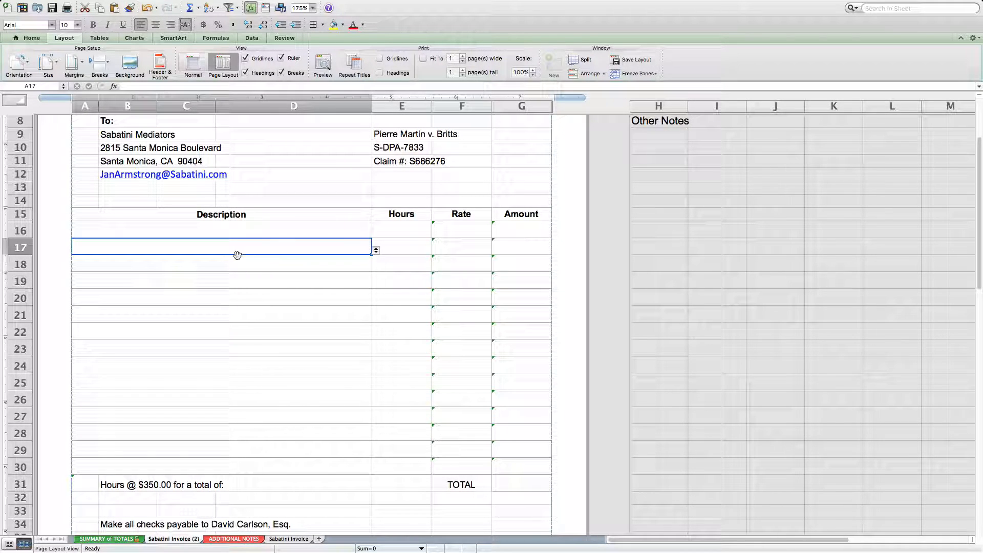
{"action": "left_click", "coordinate": [237, 227]}
{"action": "mouse_move", "coordinate": [411, 551]}
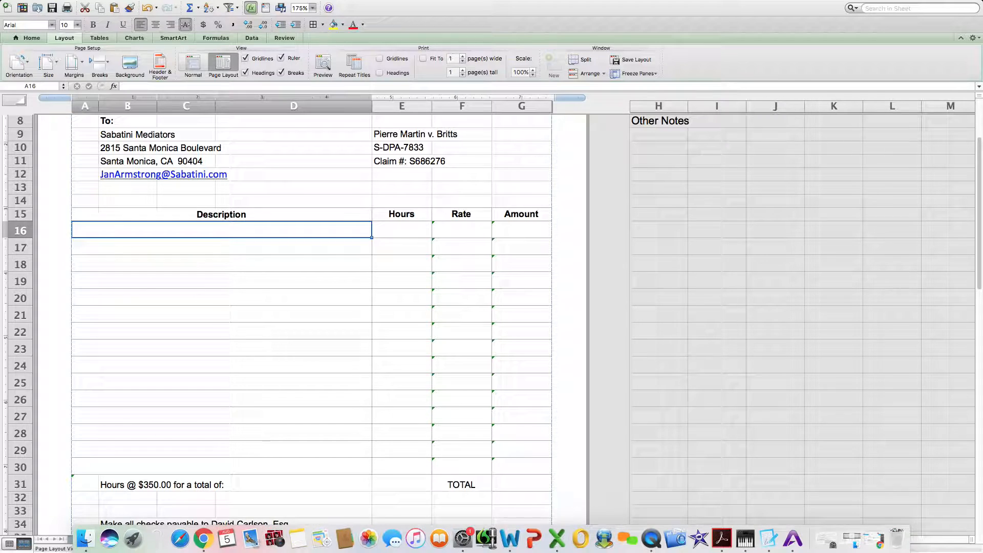
{"action": "type", "text": "nfer"}
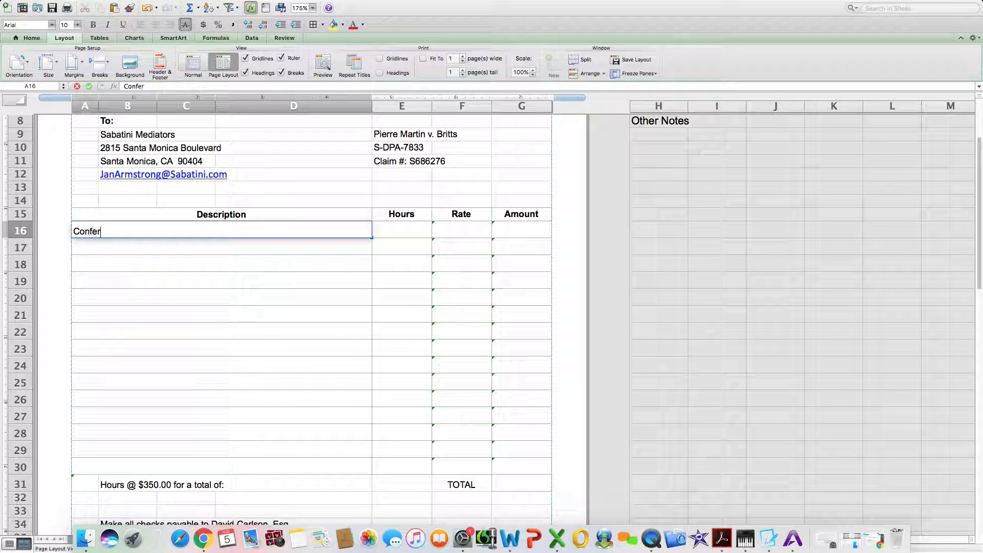
{"action": "type", "text": "ence with client"}
{"action": "key", "text": "Return"}
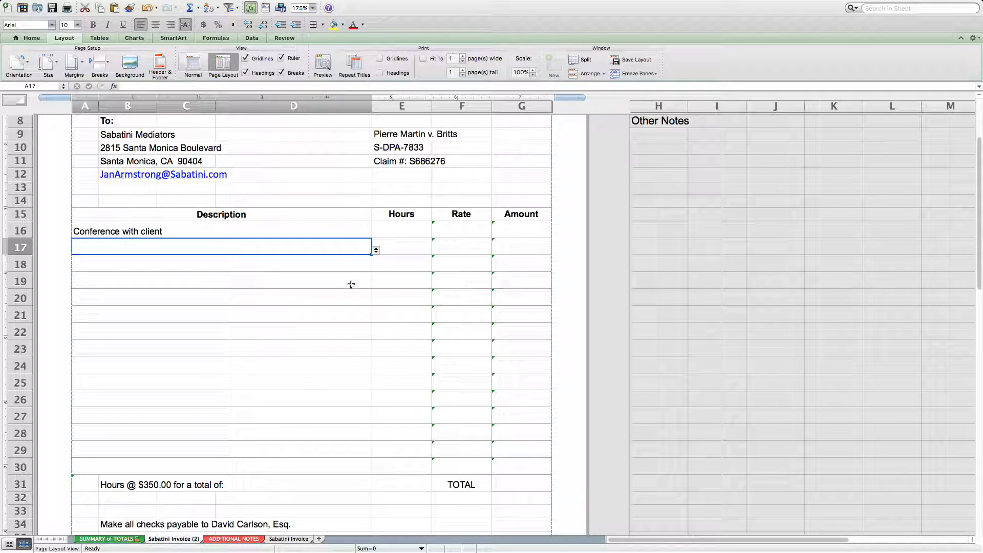
Enter 3 hours for the client conference in cell E16.
{"action": "left_click", "coordinate": [307, 231]}
{"action": "left_click", "coordinate": [387, 229]}
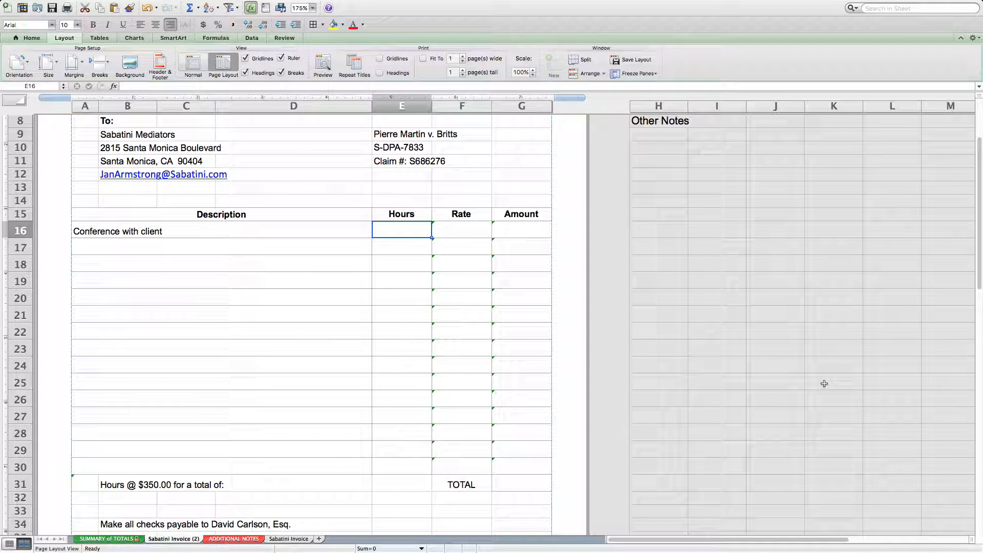
{"action": "type", "text": "3"}
{"action": "key", "text": "Return"}
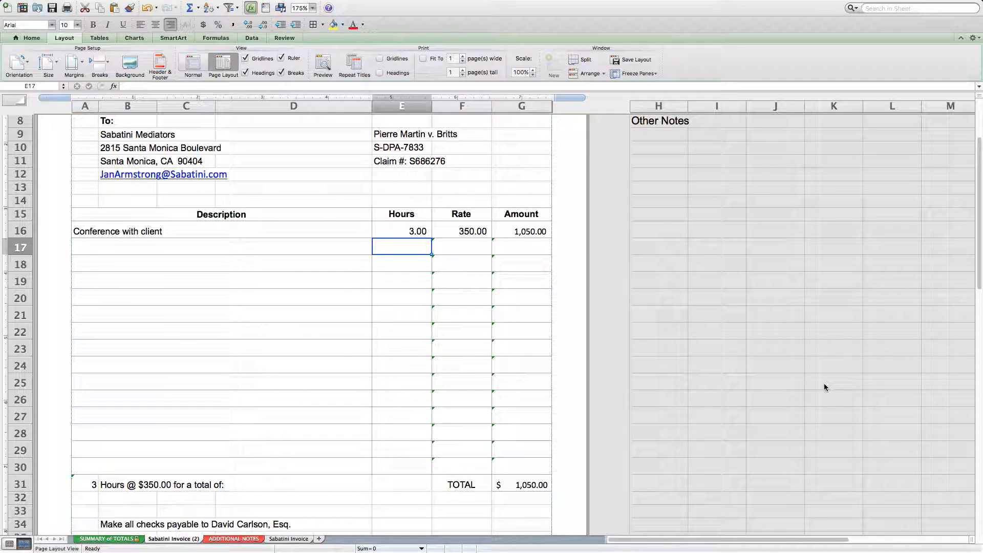
Choose the preset descriptions Phone Conference, Travel and Mediation Conference for rows 17, 18 and 19.
{"action": "left_click", "coordinate": [225, 246]}
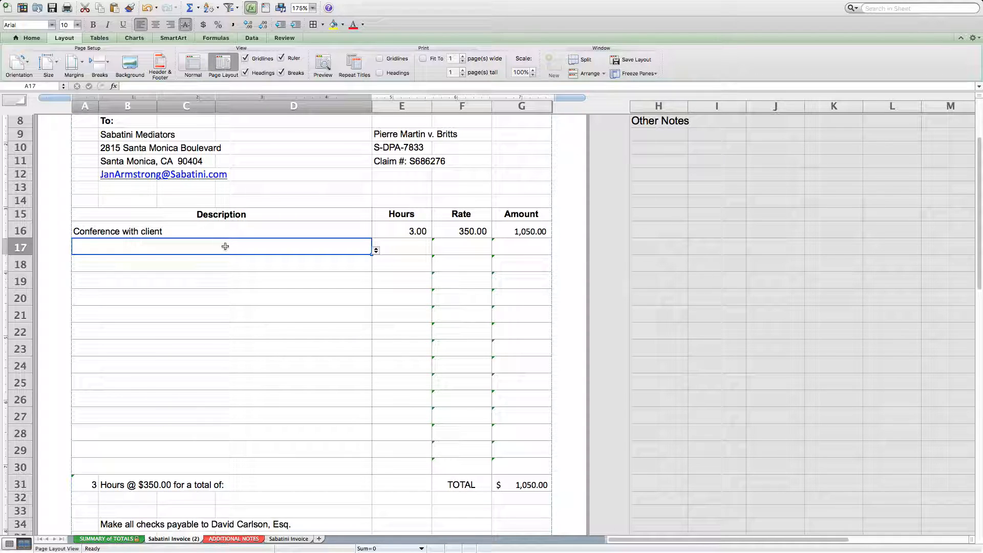
{"action": "left_click", "coordinate": [376, 252]}
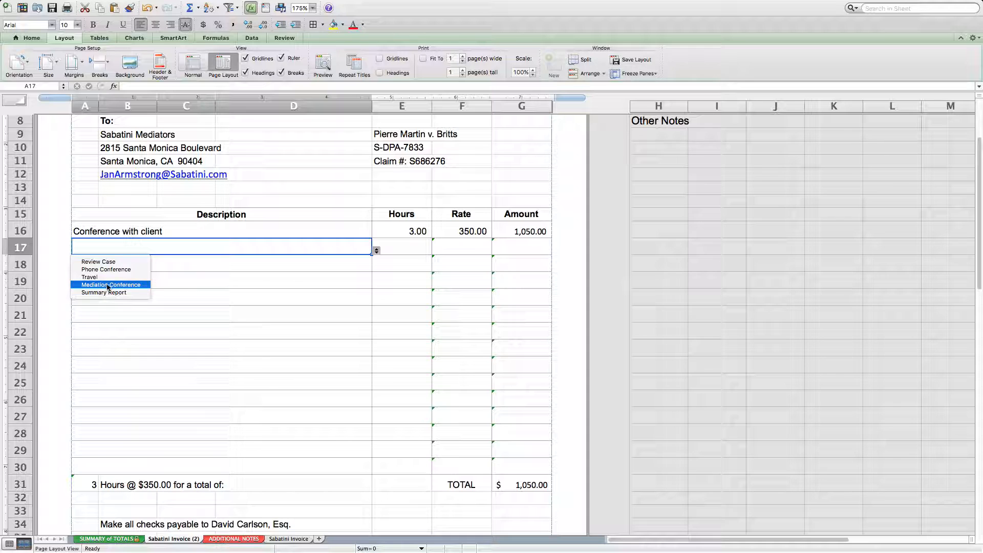
{"action": "left_click", "coordinate": [107, 269]}
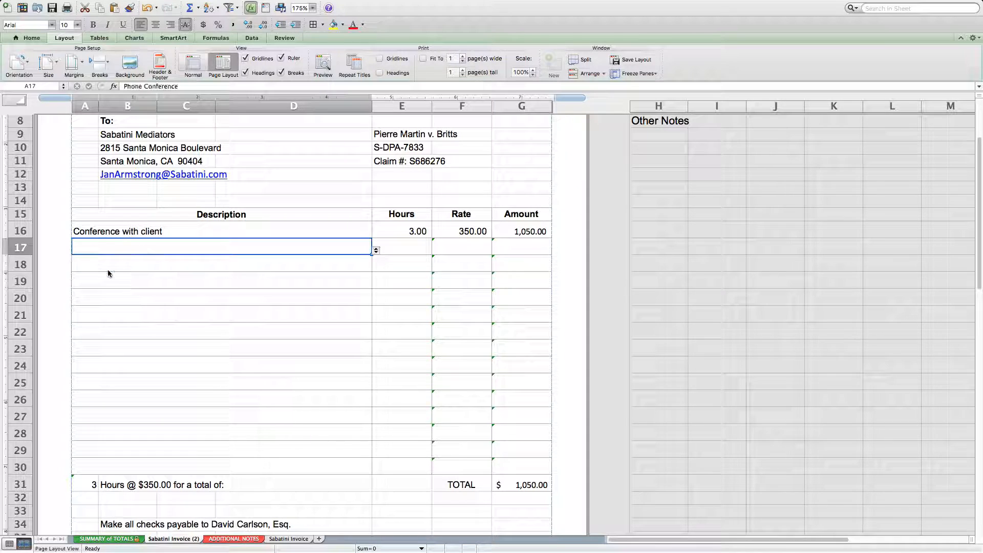
{"action": "left_click", "coordinate": [136, 267]}
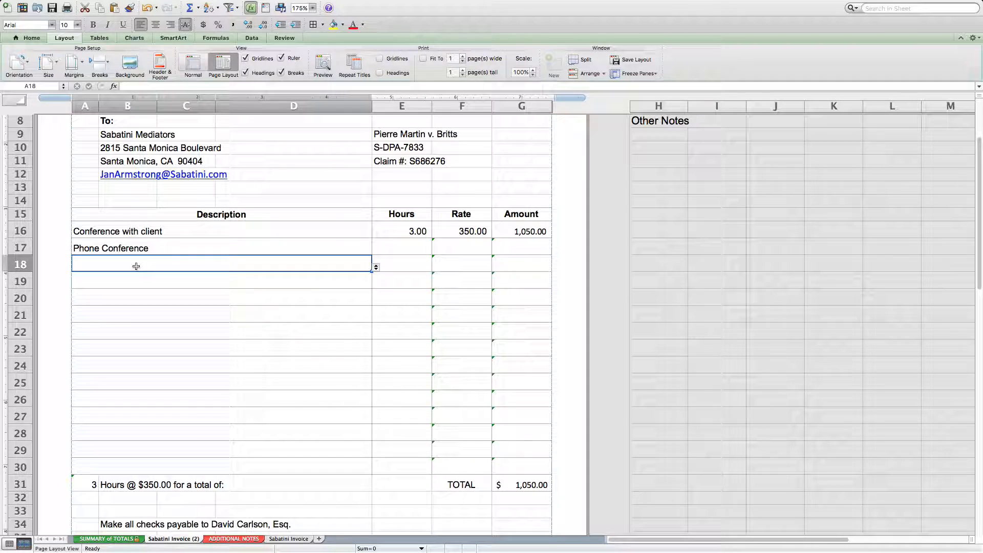
{"action": "left_click", "coordinate": [377, 267]}
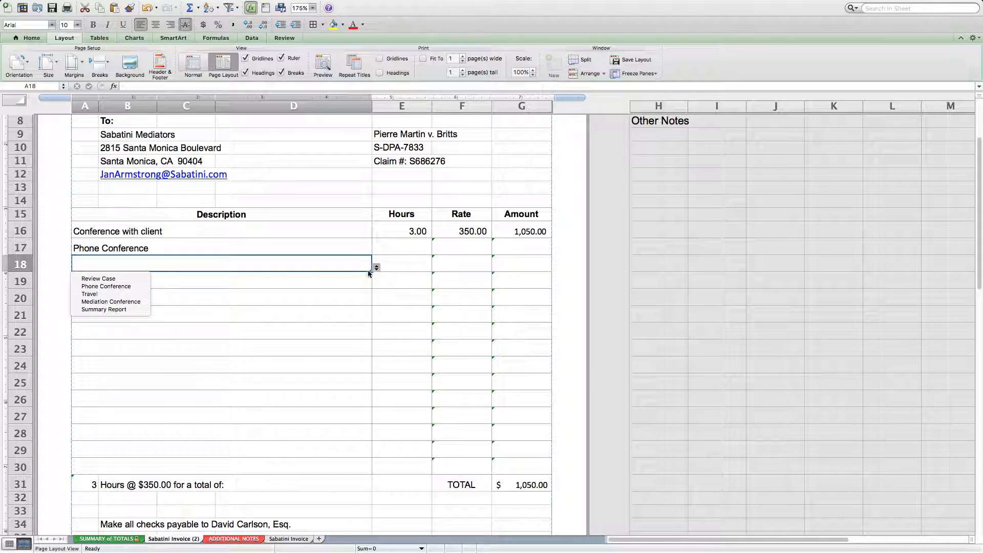
{"action": "left_click", "coordinate": [108, 294]}
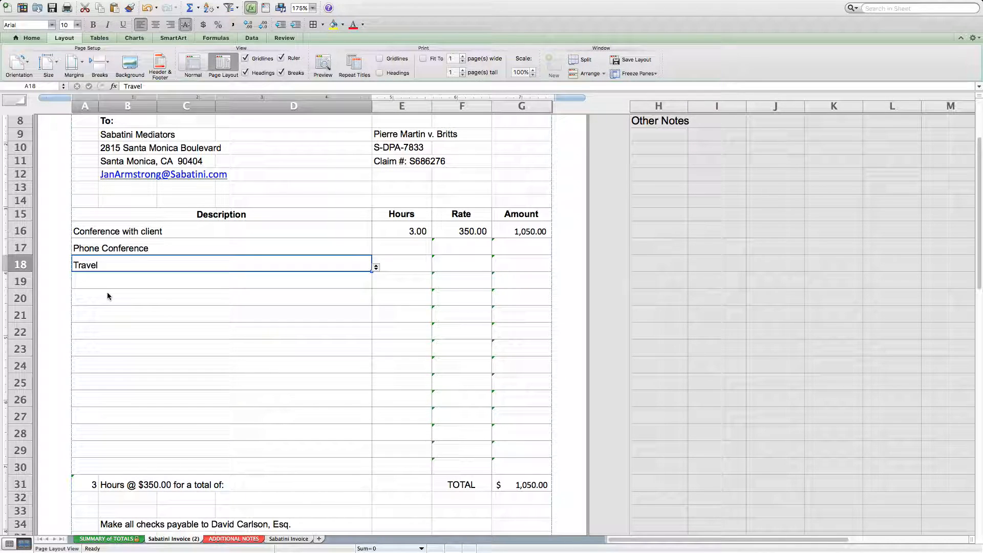
{"action": "left_click", "coordinate": [142, 282]}
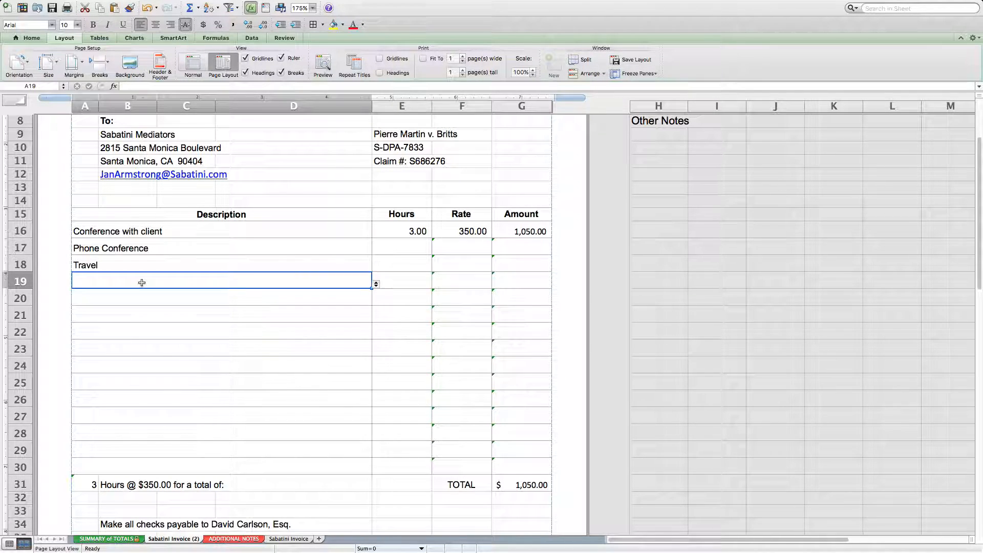
{"action": "left_click", "coordinate": [375, 284]}
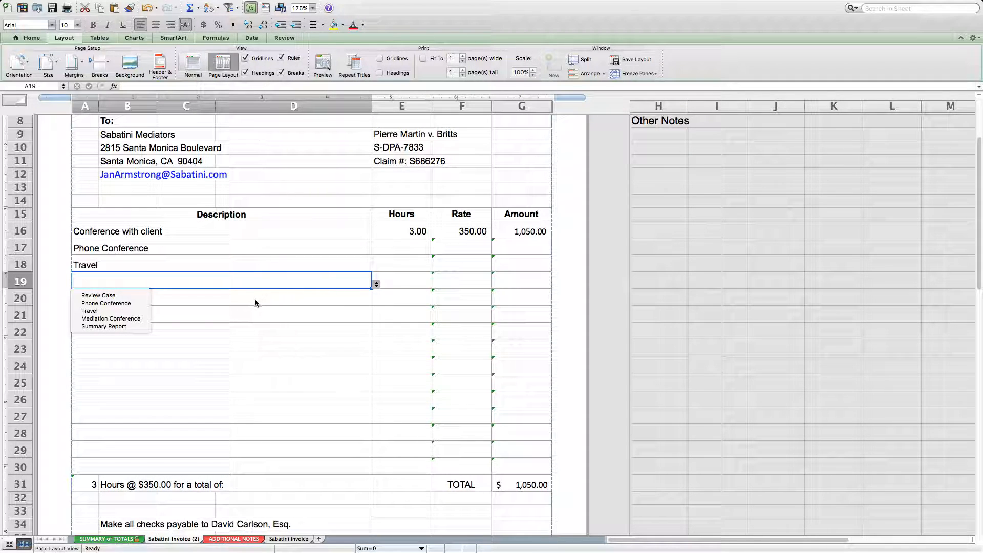
{"action": "left_click", "coordinate": [122, 319]}
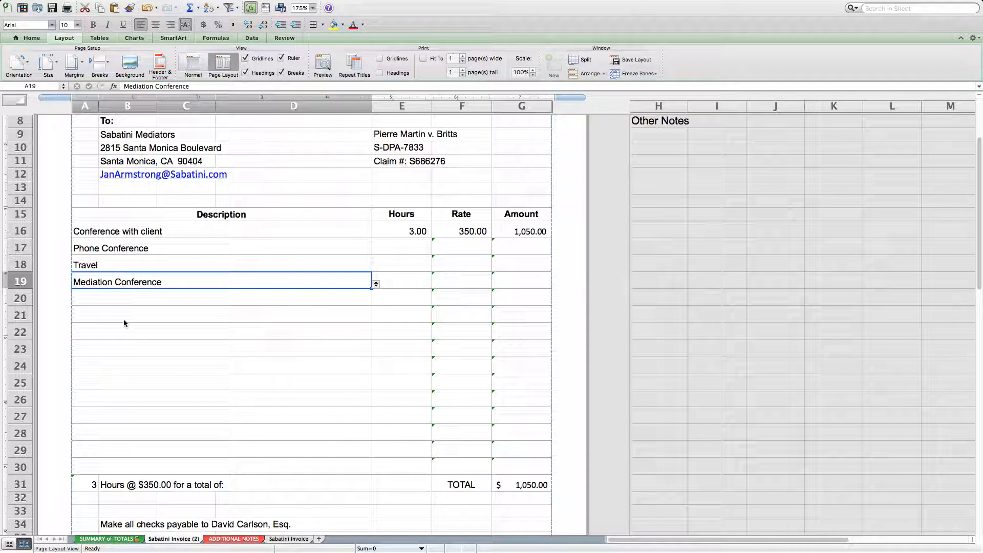
Enter .5, 4 and 5 hours for the phone conference, travel and mediation conference in E17 to E19.
{"action": "left_click", "coordinate": [412, 248]}
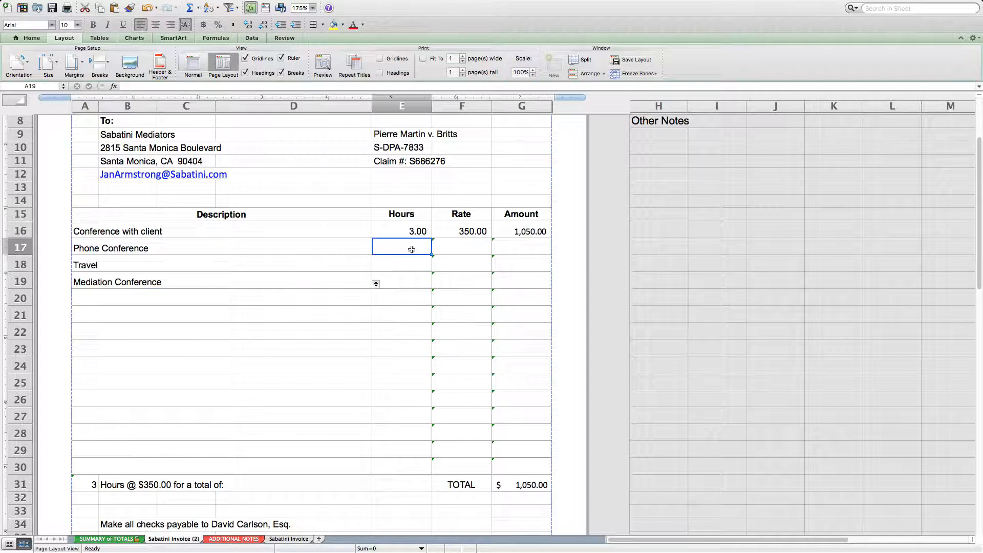
{"action": "type", "text": ".5"}
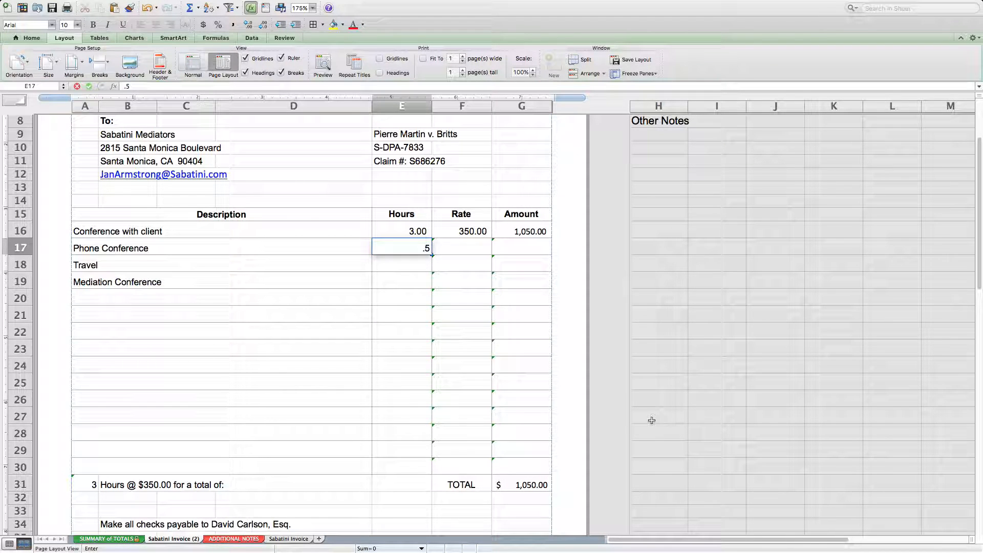
{"action": "key", "text": "Return"}
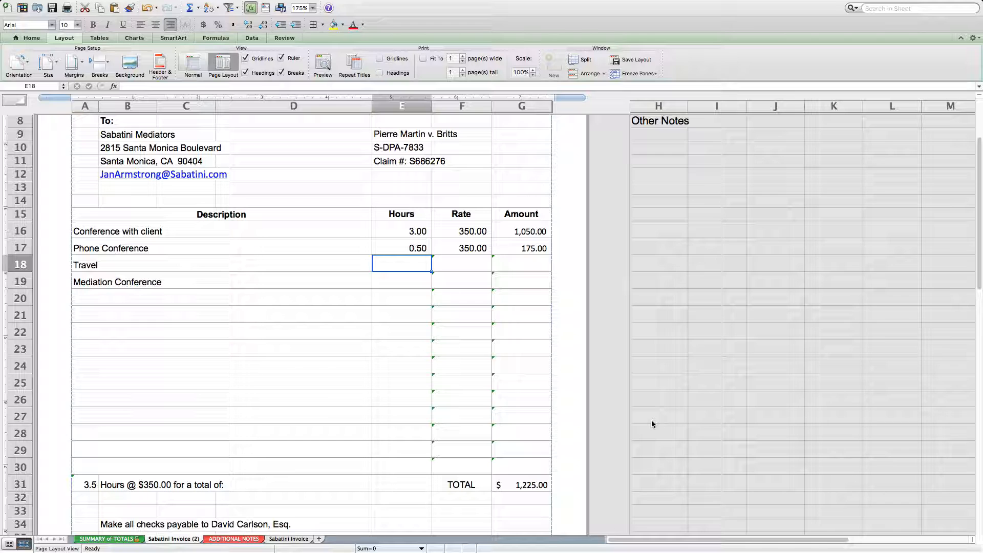
{"action": "type", "text": "4"}
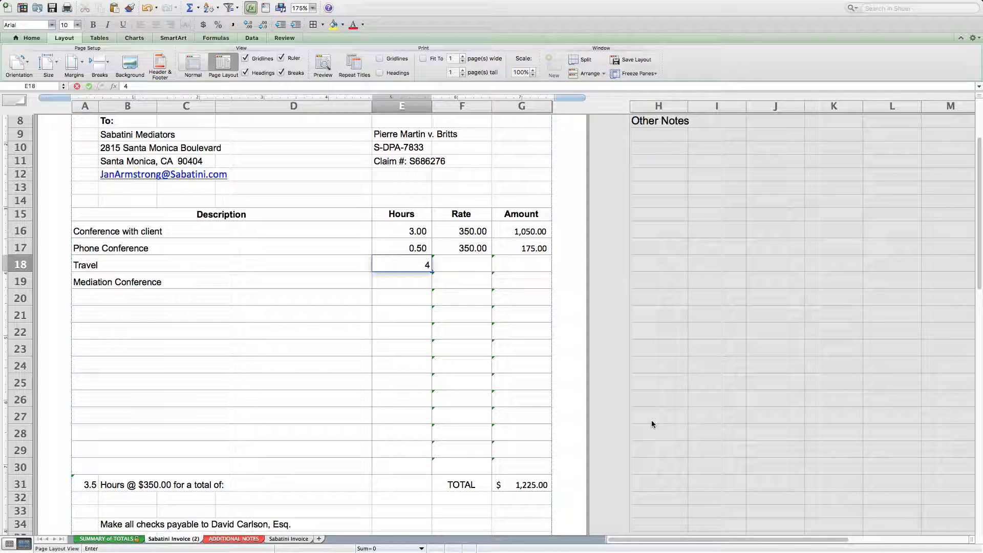
{"action": "key", "text": "Return"}
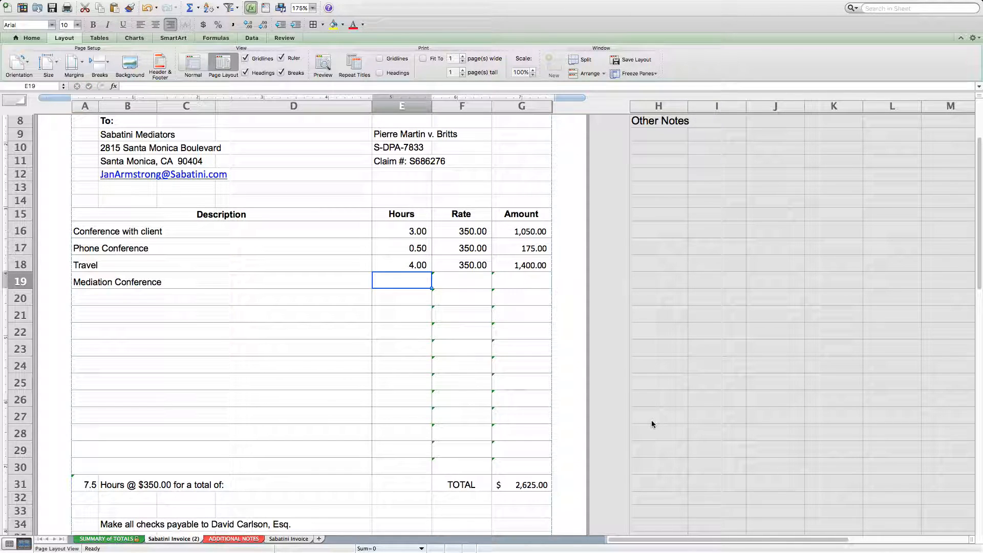
{"action": "type", "text": "5"}
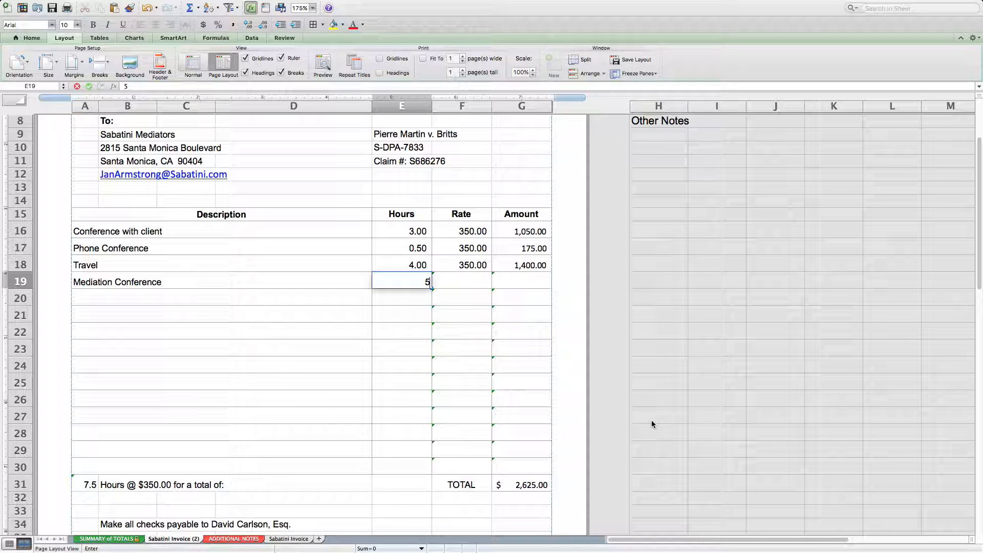
{"action": "key", "text": "Return"}
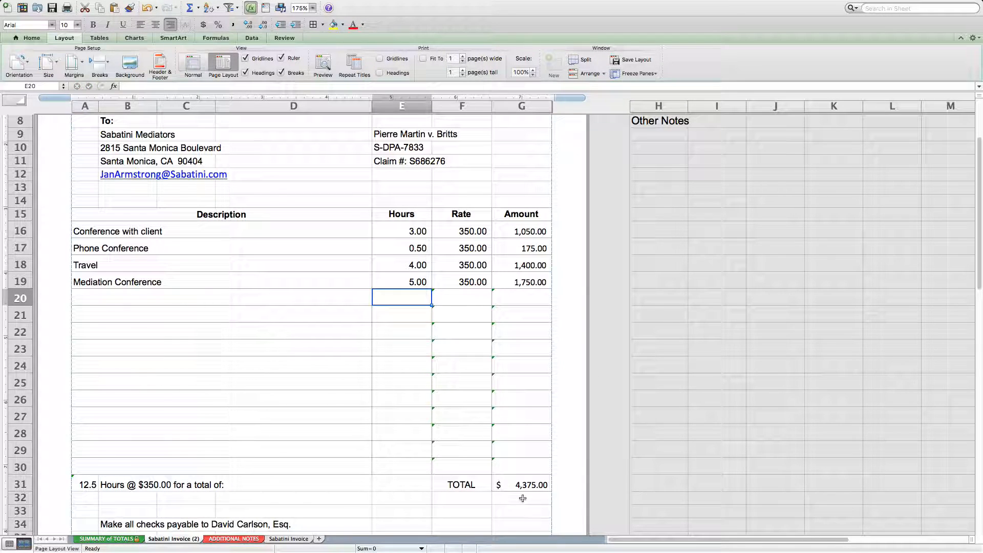
Examine the invoice total in G31 and hours sum in A31, compare the SUMMARY of TOTALS sheet and return to Sabatini Invoice (2).
{"action": "left_click", "coordinate": [529, 487]}
{"action": "left_click", "coordinate": [85, 484]}
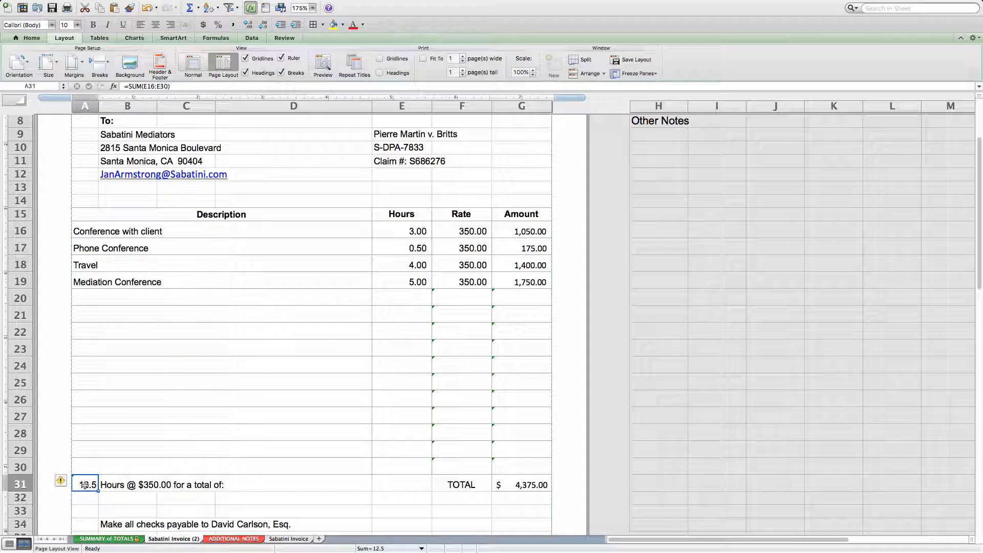
{"action": "left_click", "coordinate": [116, 540]}
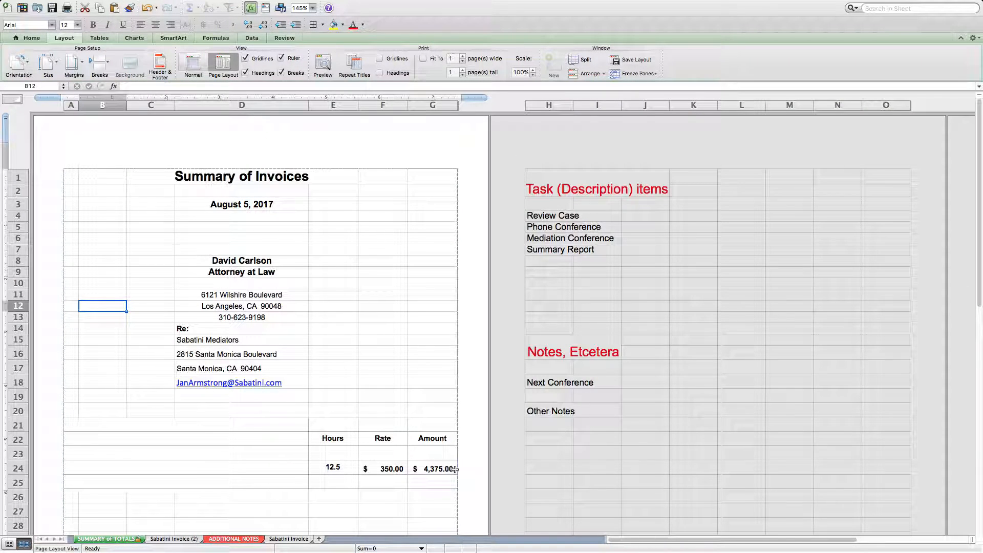
{"action": "left_click", "coordinate": [182, 540]}
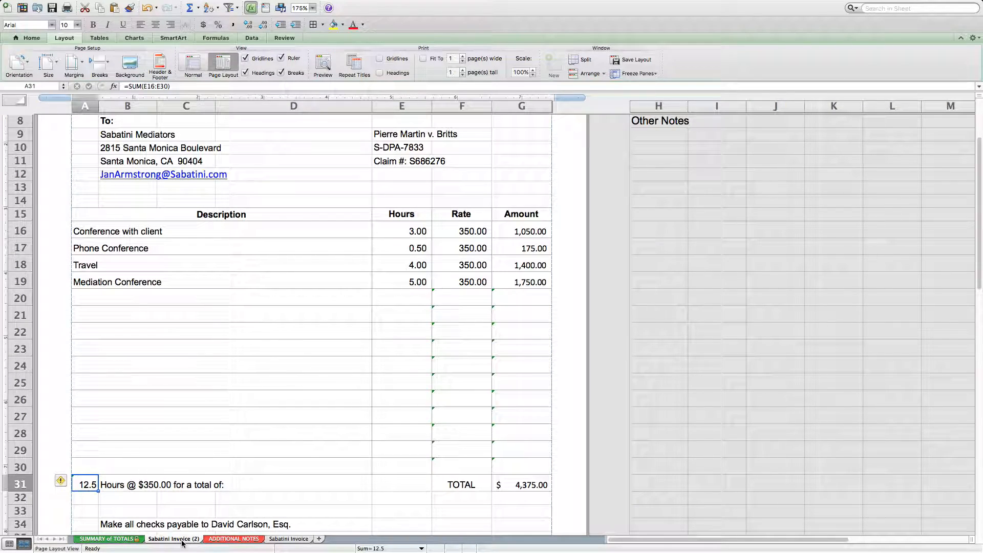
Look over the invoice sheet and its print settings, and close the Print dialog without printing.
{"action": "scroll", "coordinate": [241, 422], "scroll_direction": "down", "scroll_amount": 2}
{"action": "scroll", "coordinate": [237, 421], "scroll_direction": "up", "scroll_amount": 4}
{"action": "scroll", "coordinate": [243, 423], "scroll_direction": "down", "scroll_amount": 1}
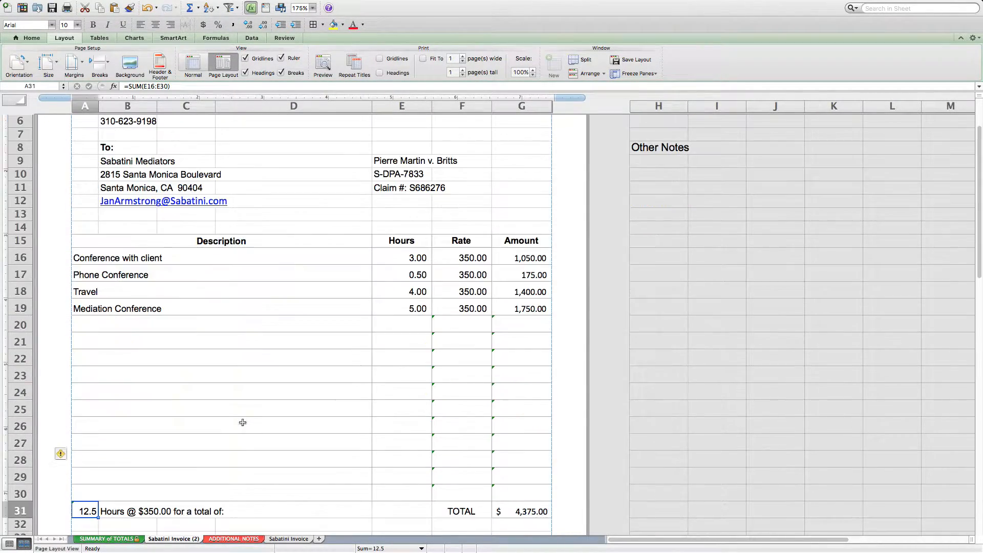
{"action": "scroll", "coordinate": [243, 423], "scroll_direction": "up", "scroll_amount": 3}
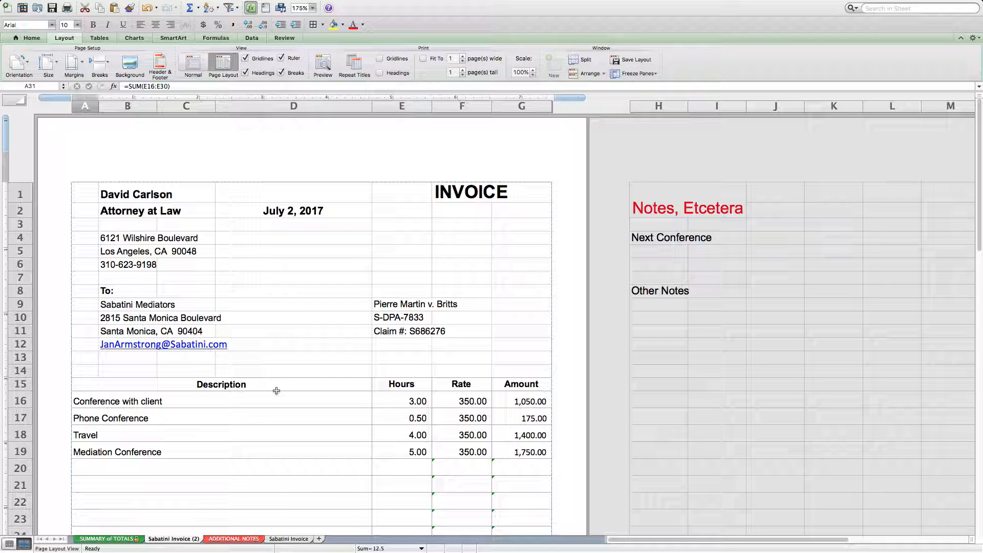
{"action": "key", "text": "super+p"}
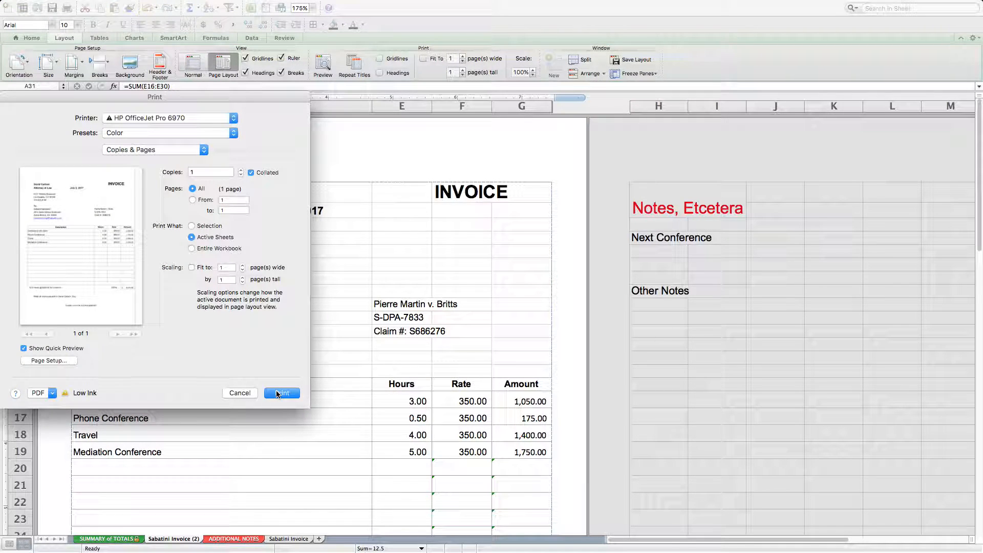
{"action": "left_click", "coordinate": [239, 392]}
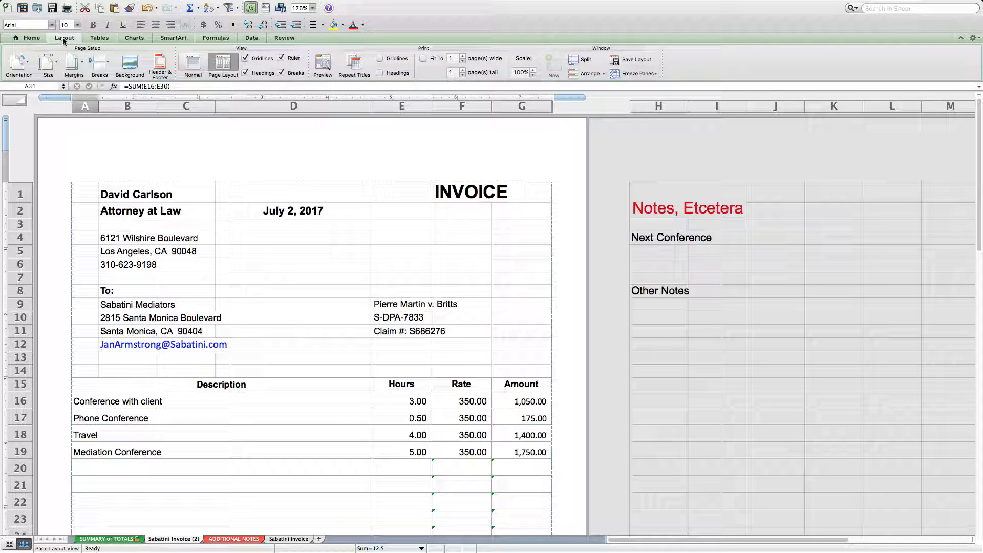
Preview the invoice as a PDF in Acrobat Reader, view the whole page, close the PDF and return to the Excel workbook.
{"action": "left_click", "coordinate": [324, 63]}
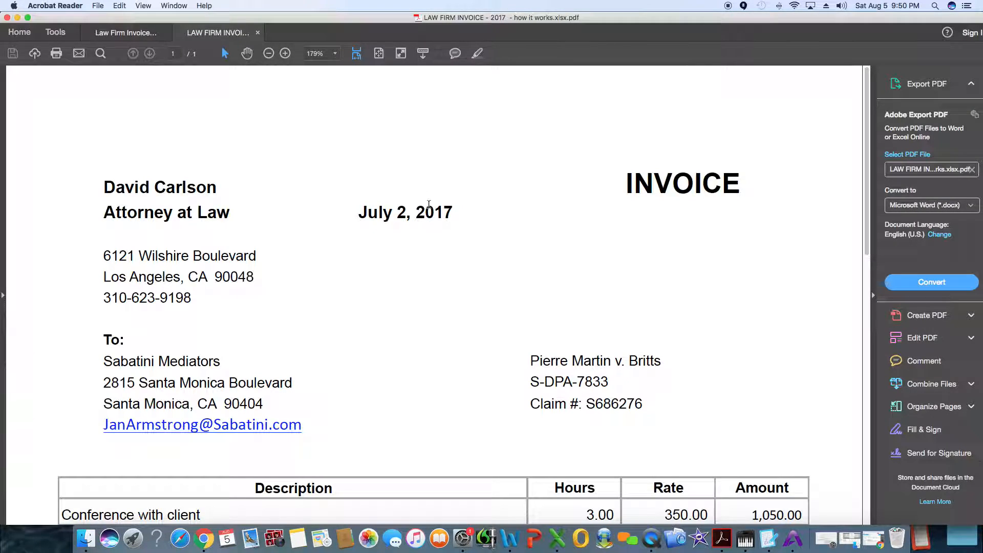
{"action": "scroll", "coordinate": [459, 286], "scroll_direction": "up", "scroll_amount": 3}
{"action": "scroll", "coordinate": [459, 286], "scroll_direction": "down", "scroll_amount": 5}
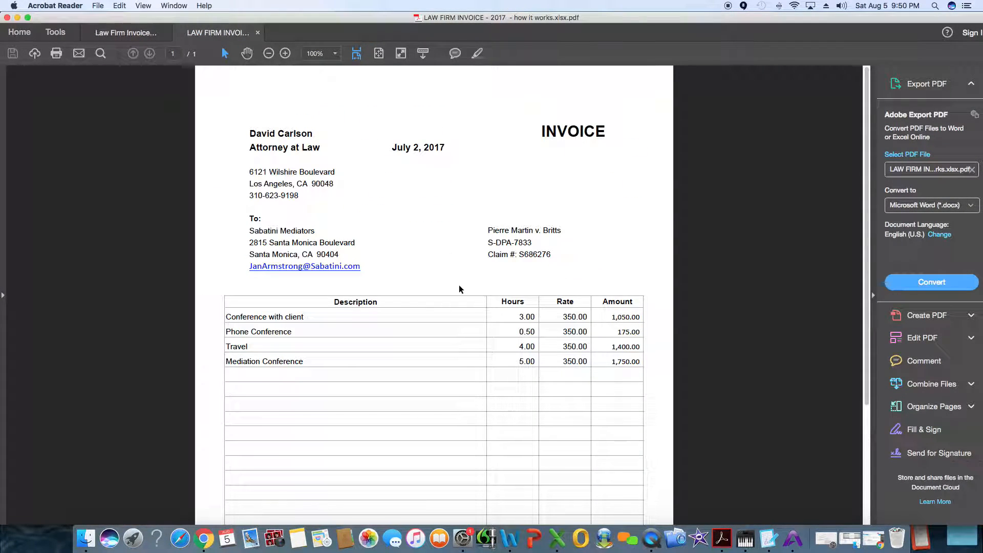
{"action": "scroll", "coordinate": [460, 286], "scroll_direction": "down", "scroll_amount": 2}
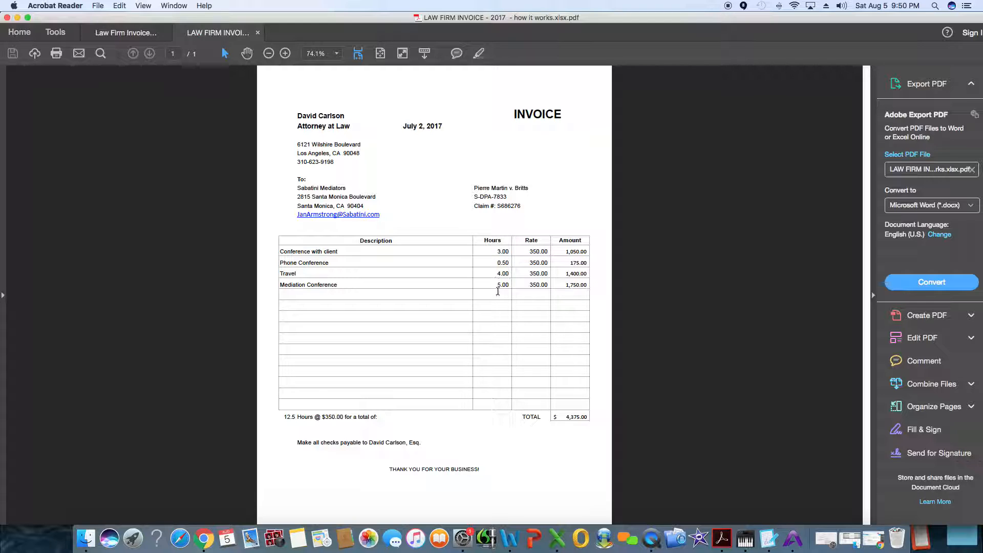
{"action": "left_click", "coordinate": [258, 33]}
{"action": "key", "text": "ctrl+Right"}
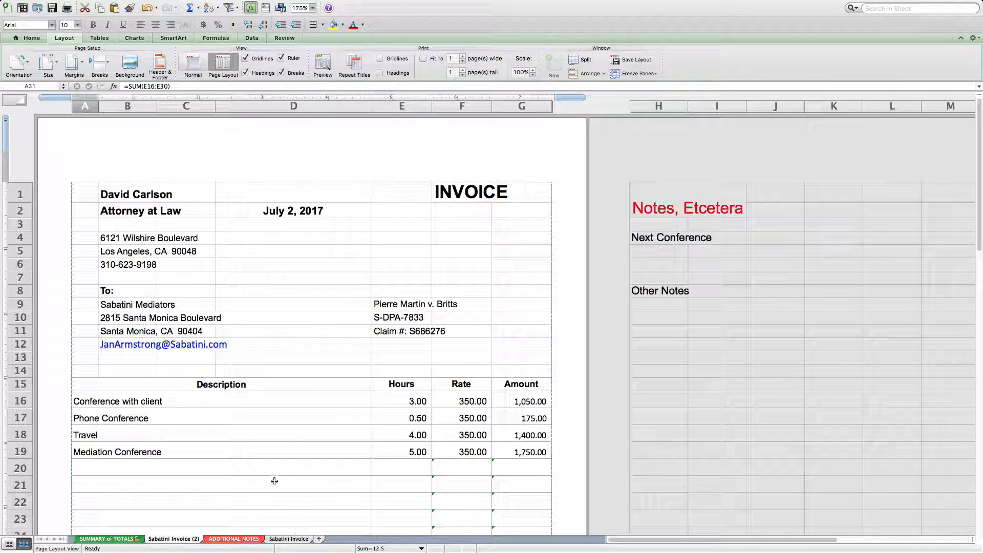
Create a copy of the blank Sabatini Invoice sheet, placed before Sabatini Invoice (2) in the same workbook.
{"action": "scroll", "coordinate": [276, 492], "scroll_direction": "down", "scroll_amount": 2}
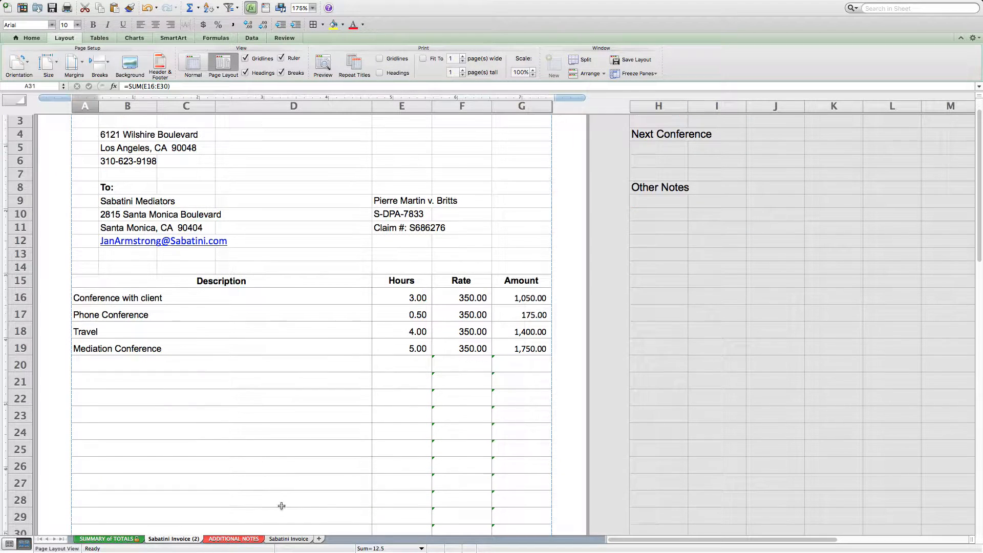
{"action": "left_click", "coordinate": [289, 539]}
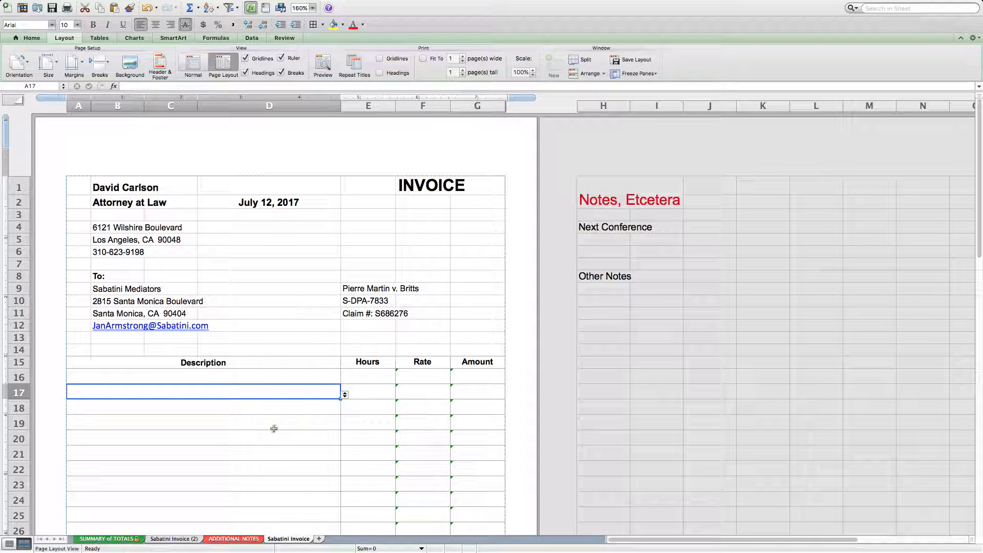
{"action": "right_click", "coordinate": [290, 540]}
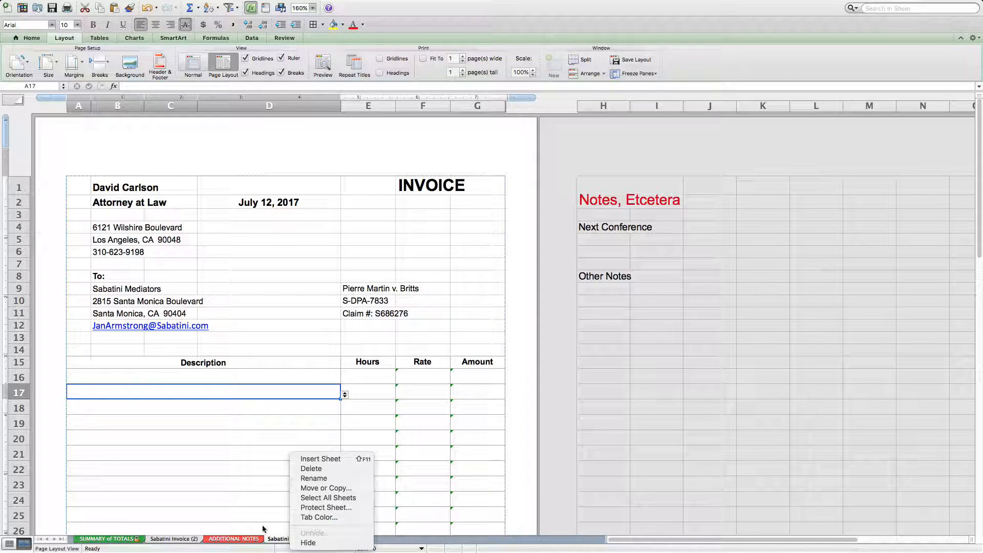
{"action": "left_click", "coordinate": [339, 491]}
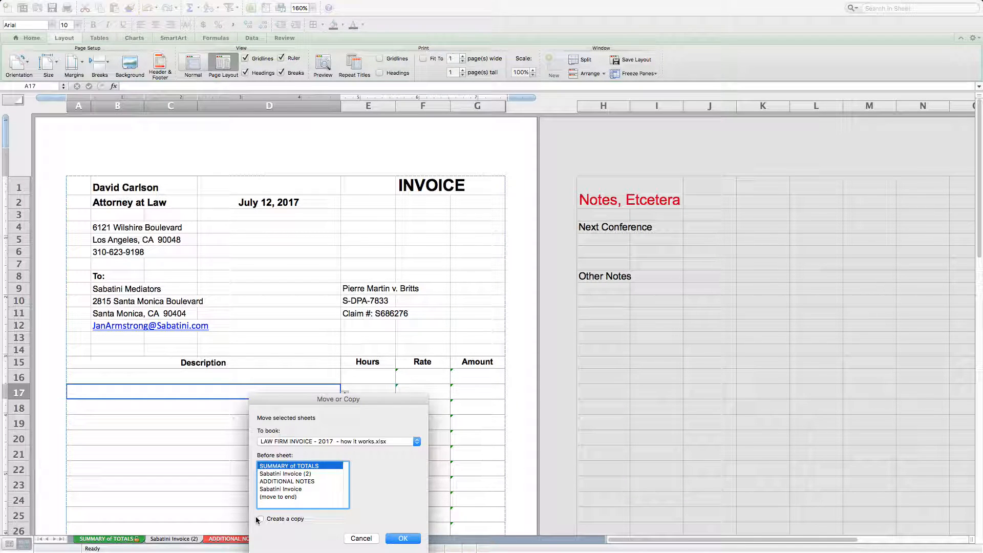
{"action": "left_click", "coordinate": [284, 475]}
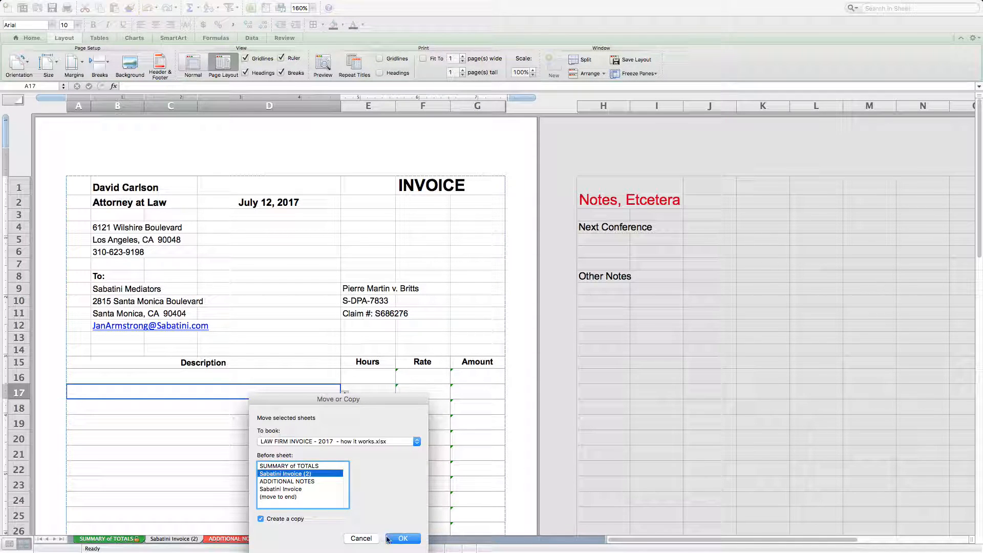
{"action": "left_click", "coordinate": [403, 539]}
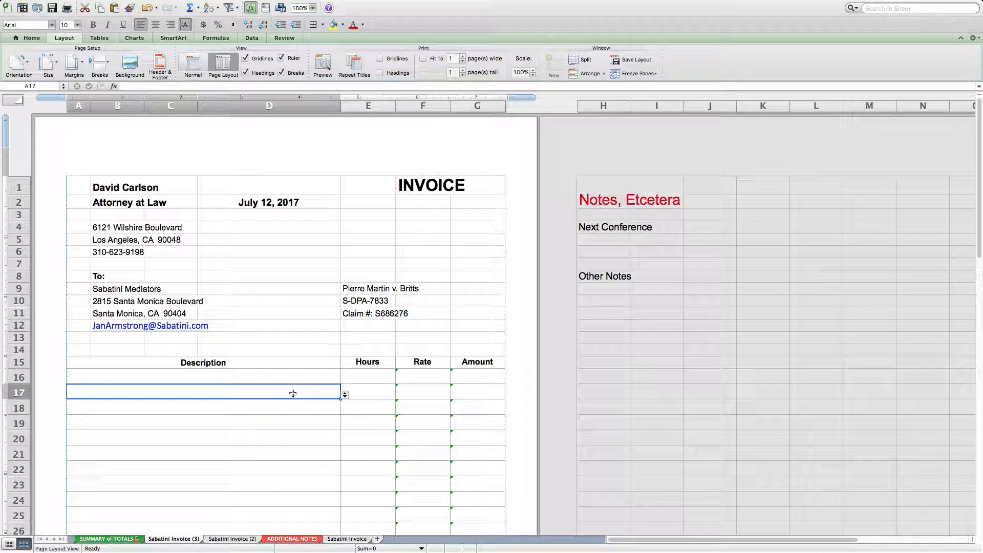
Fill row 17 of the copied invoice with the preset description Travel and 2 hours.
{"action": "left_click", "coordinate": [345, 395]}
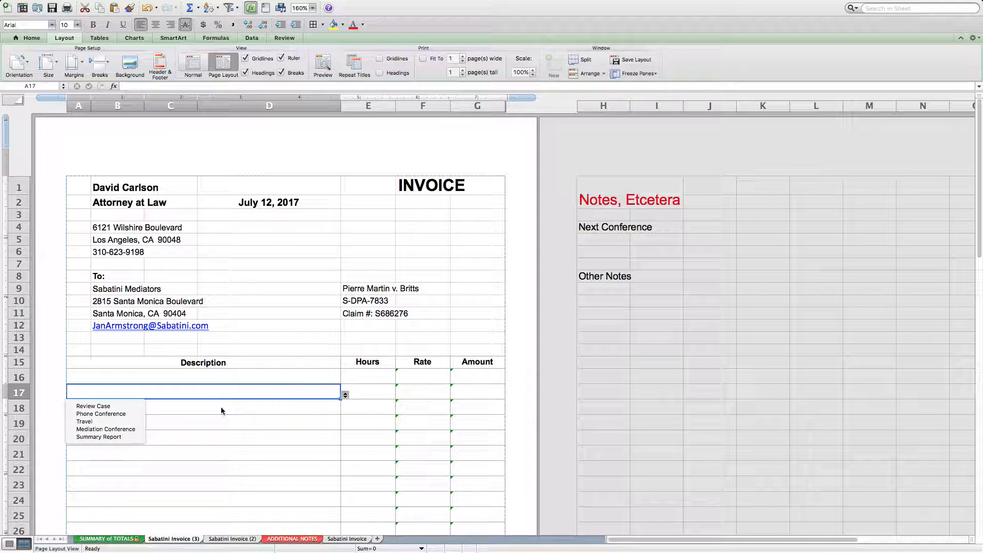
{"action": "left_click", "coordinate": [115, 421]}
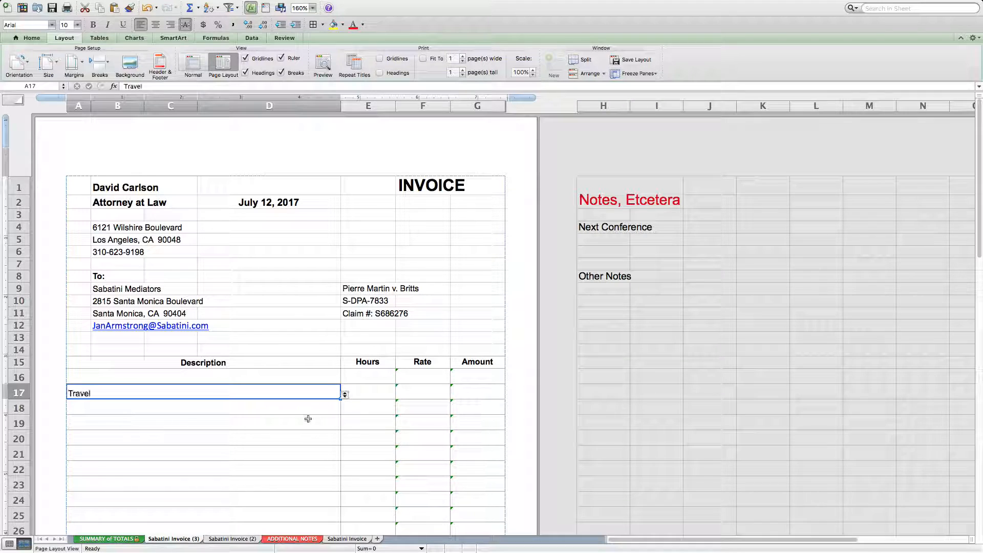
{"action": "left_click", "coordinate": [380, 397]}
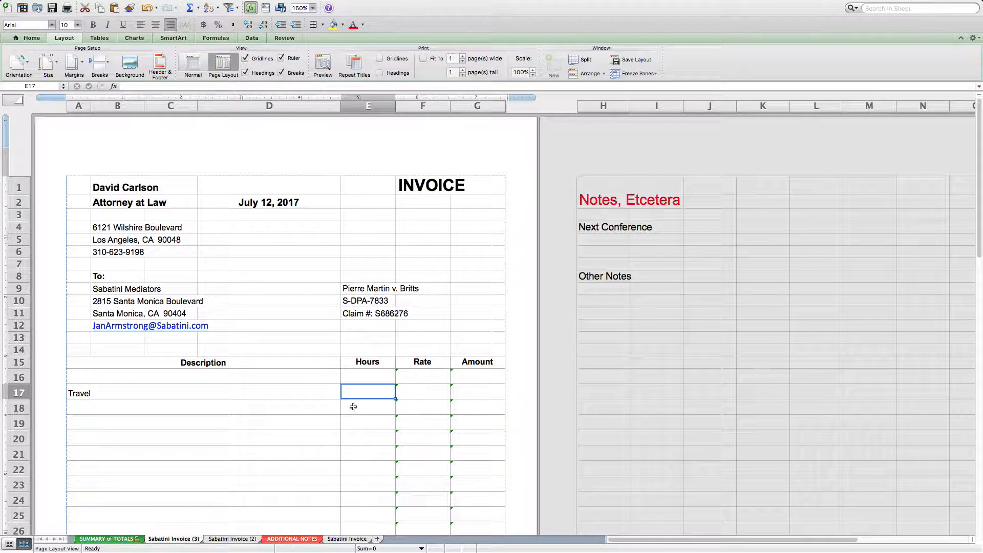
{"action": "scroll", "coordinate": [353, 406], "scroll_direction": "down", "scroll_amount": 5}
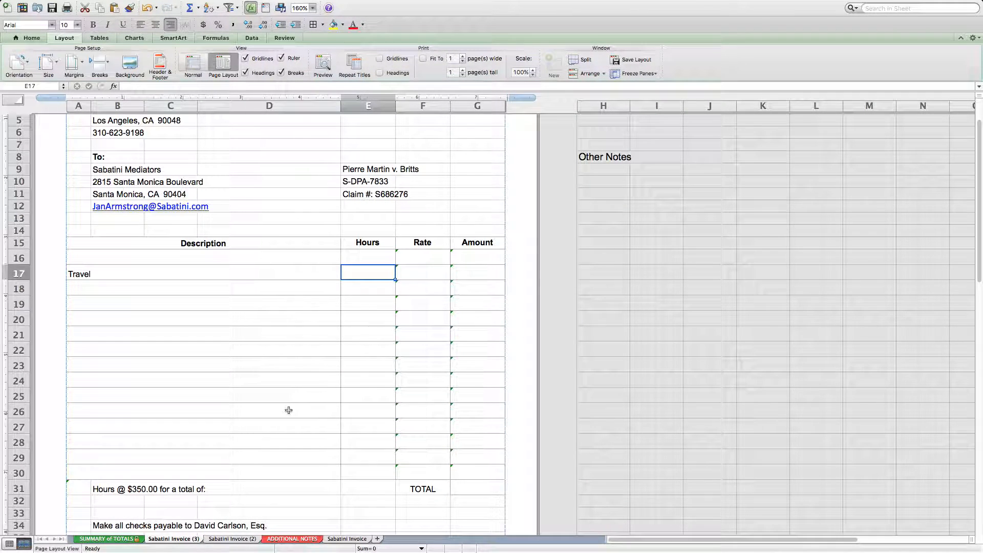
{"action": "type", "text": "2"}
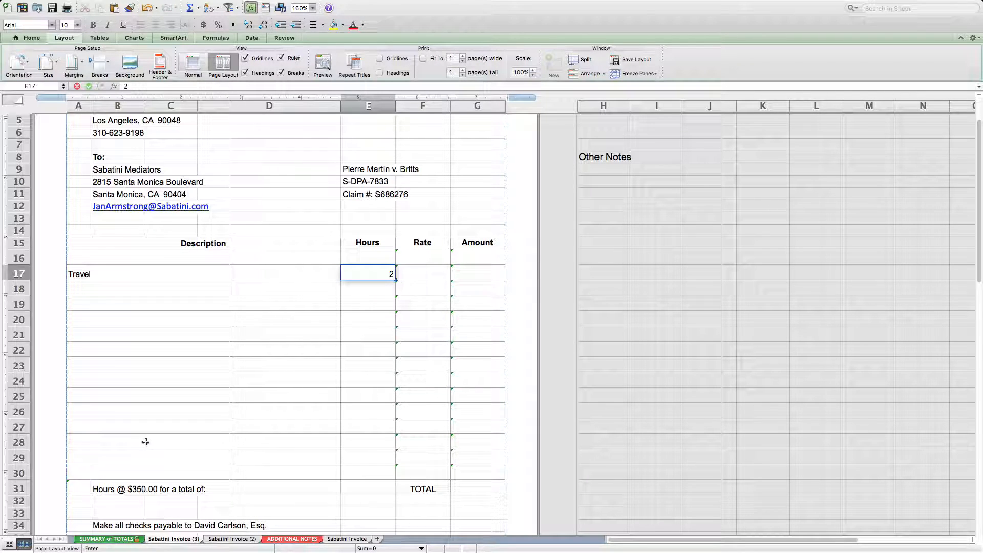
{"action": "key", "text": "Return"}
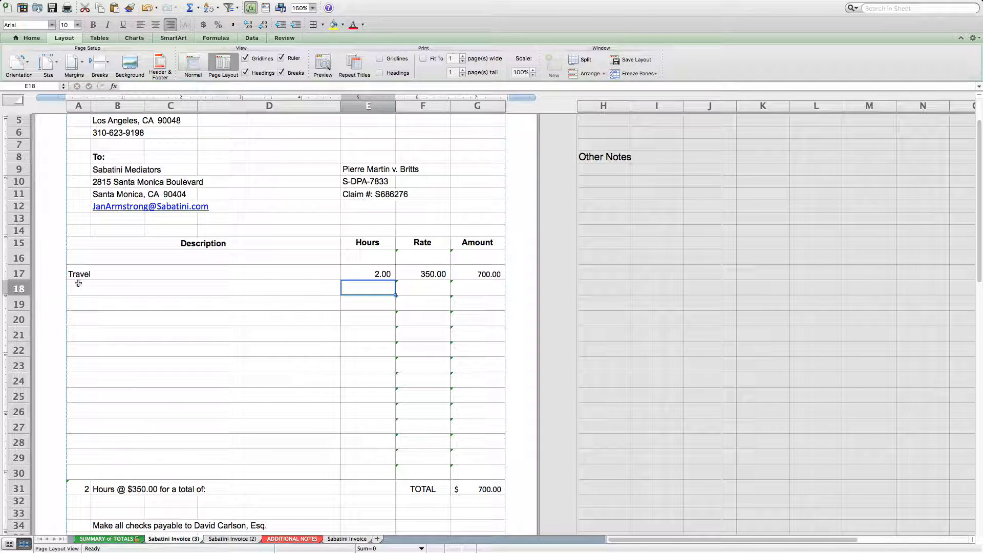
Fill row 18 of the invoice with the preset description Phone Conference and 1.5 hours.
{"action": "left_click", "coordinate": [77, 284]}
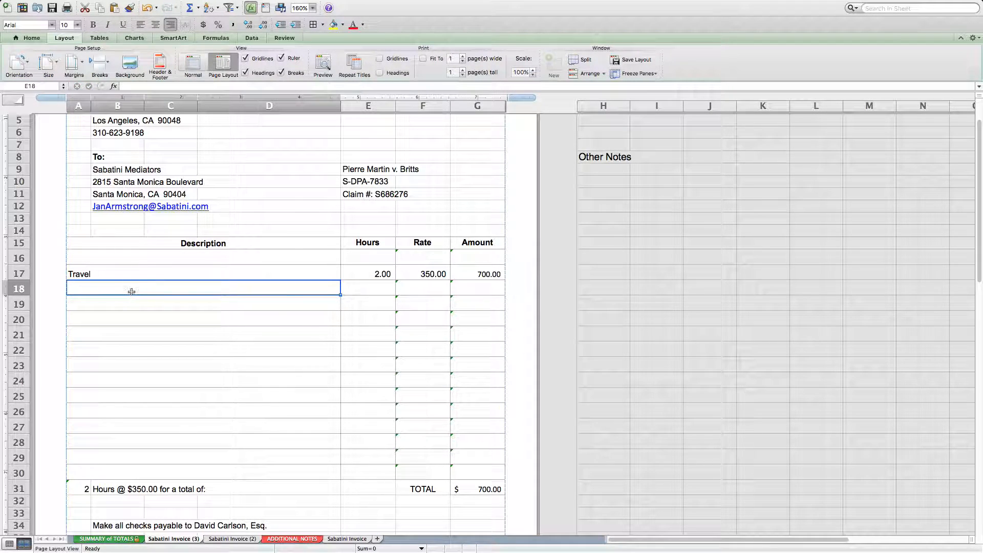
{"action": "left_click", "coordinate": [346, 292]}
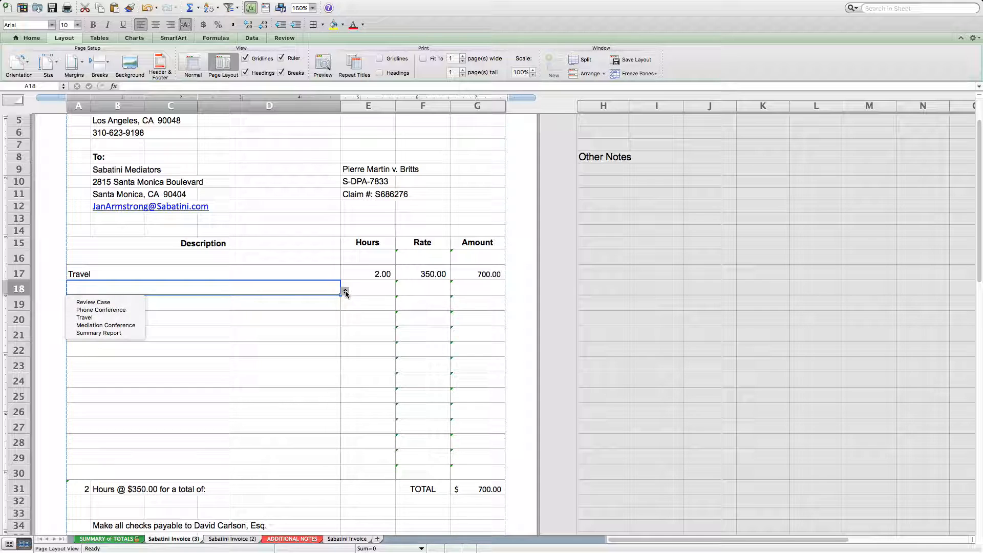
{"action": "left_click", "coordinate": [131, 310]}
{"action": "left_click", "coordinate": [378, 291]}
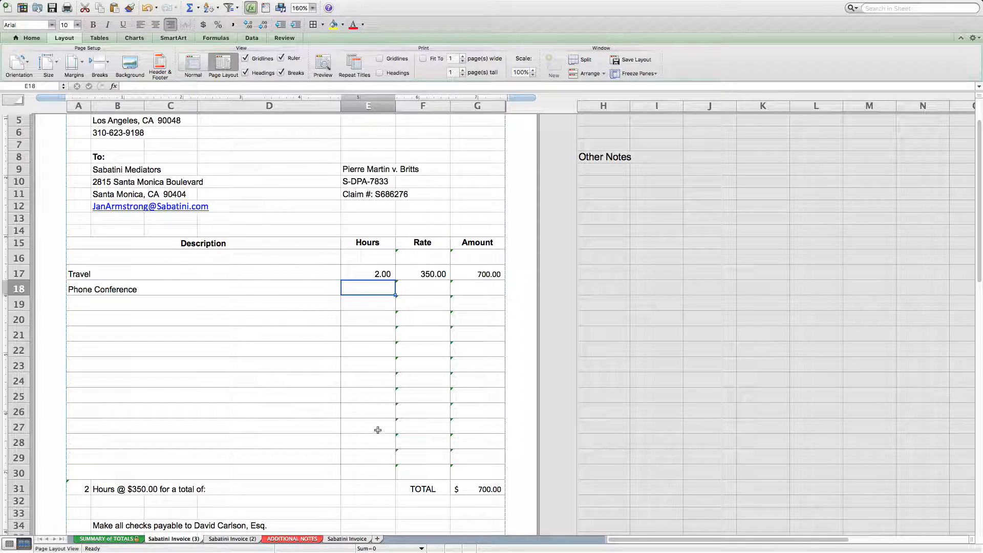
{"action": "type", "text": "1.5"}
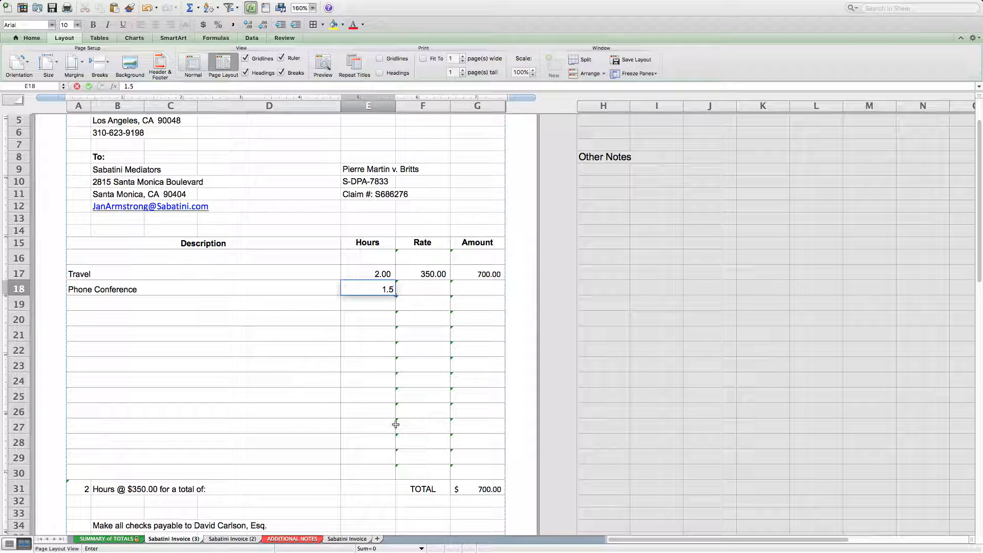
{"action": "key", "text": "Return"}
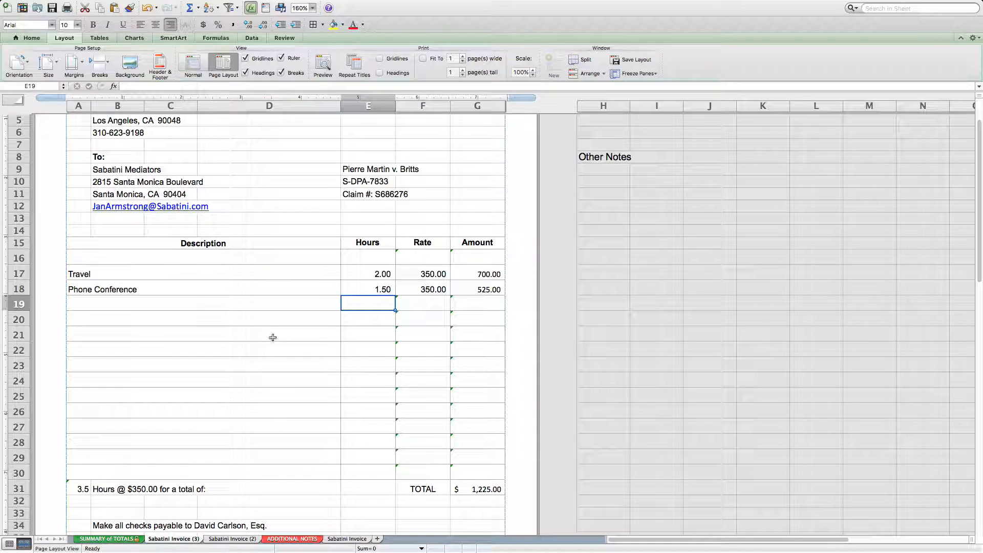
Fill row 19 of the invoice with the preset description Summary Report and 2.5 hours.
{"action": "left_click", "coordinate": [281, 307]}
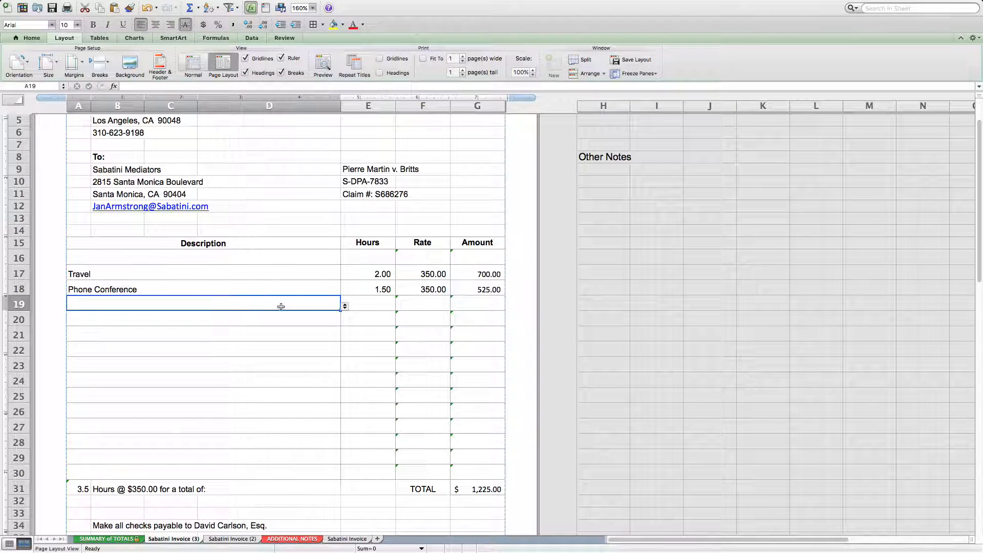
{"action": "left_click", "coordinate": [345, 307]}
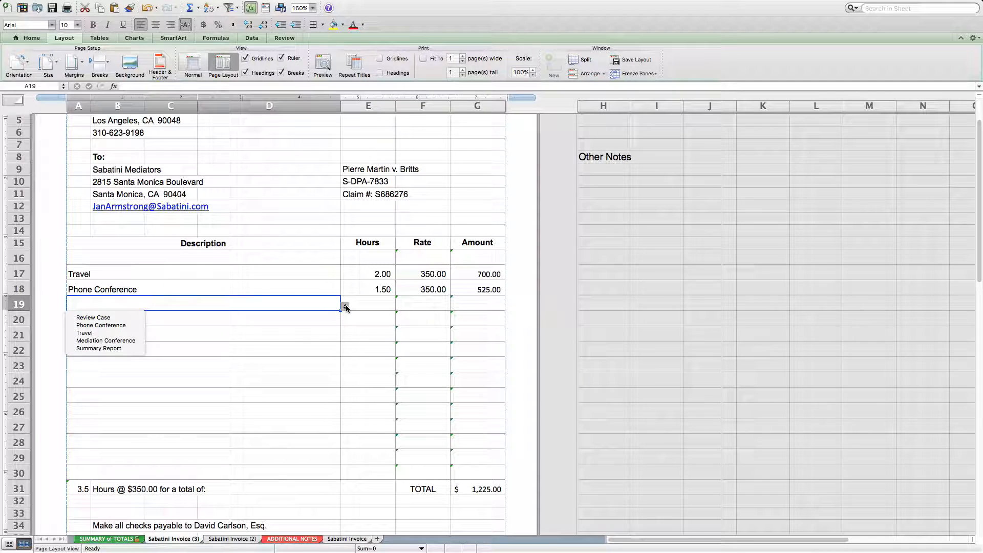
{"action": "left_click", "coordinate": [119, 348]}
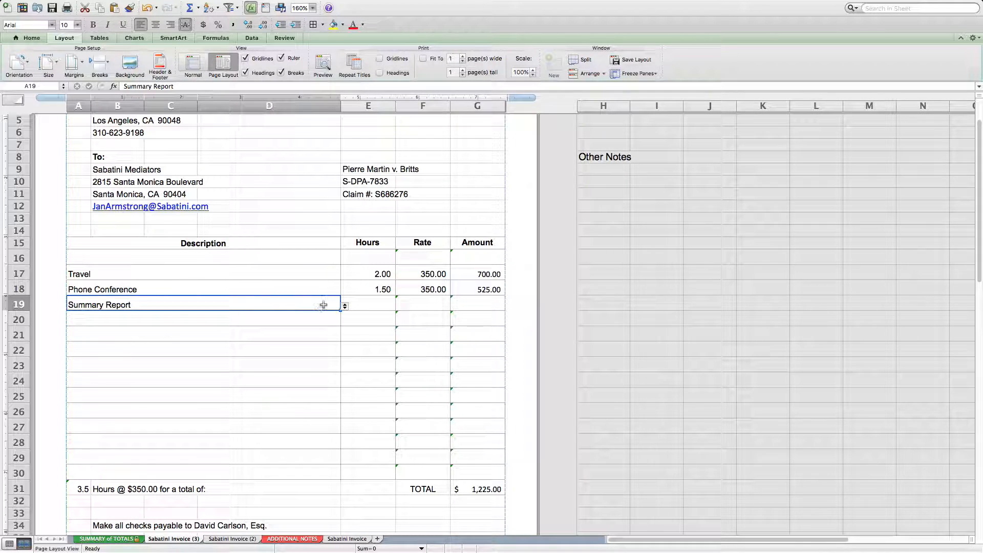
{"action": "left_click", "coordinate": [378, 306]}
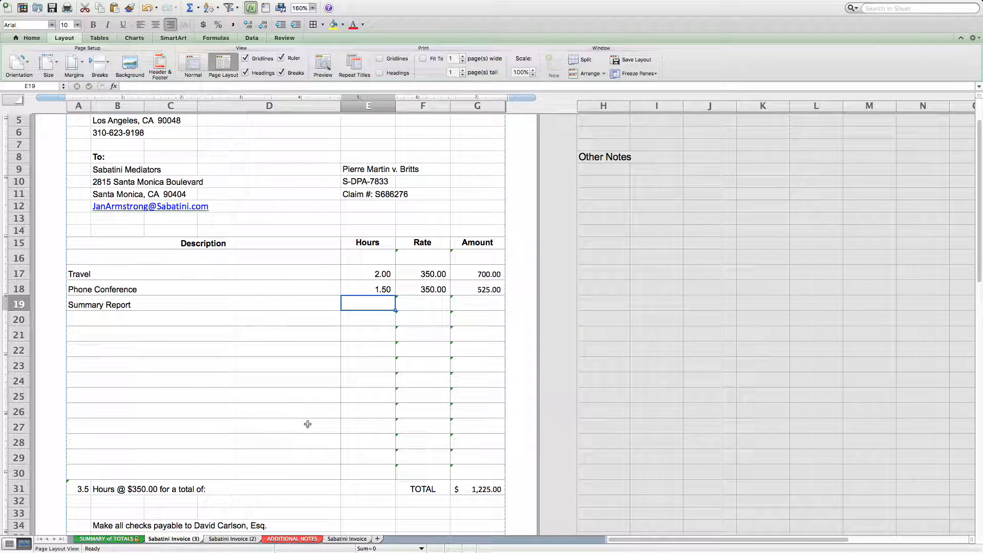
{"action": "type", "text": "2.5"}
{"action": "key", "text": "Return"}
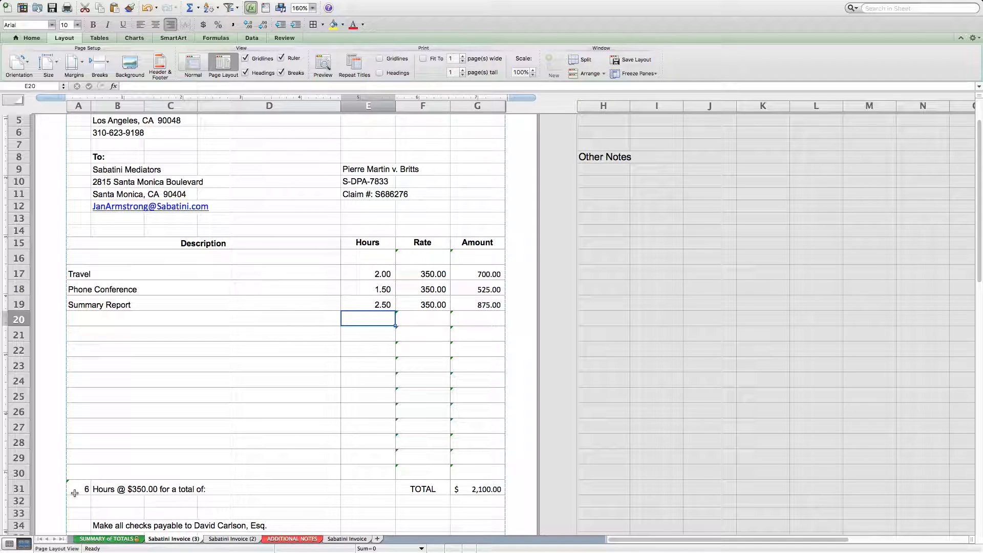
Compare the hours and amount on the SUMMARY of TOTALS sheet with Sabatini Invoice (3), ending on the invoice.
{"action": "left_click", "coordinate": [106, 539]}
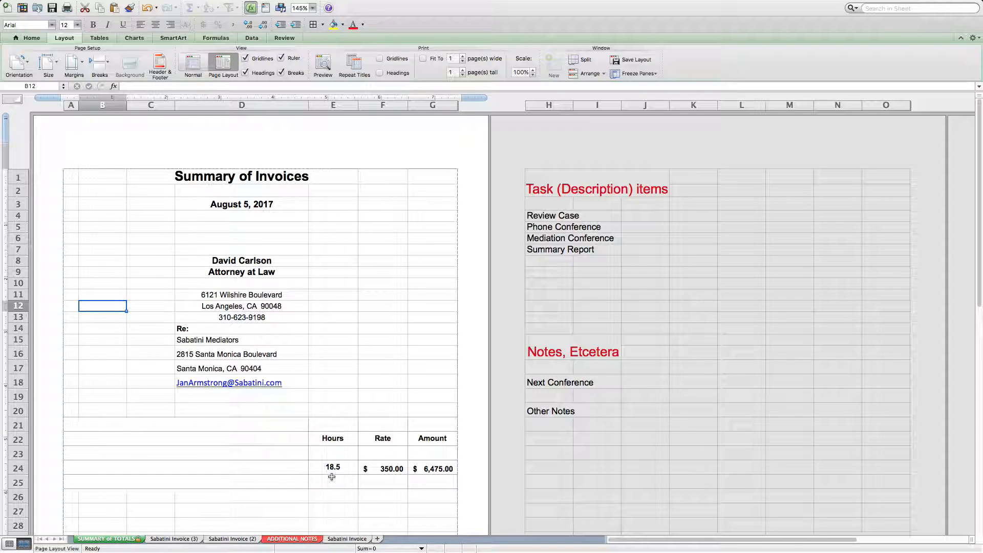
{"action": "left_click", "coordinate": [182, 539]}
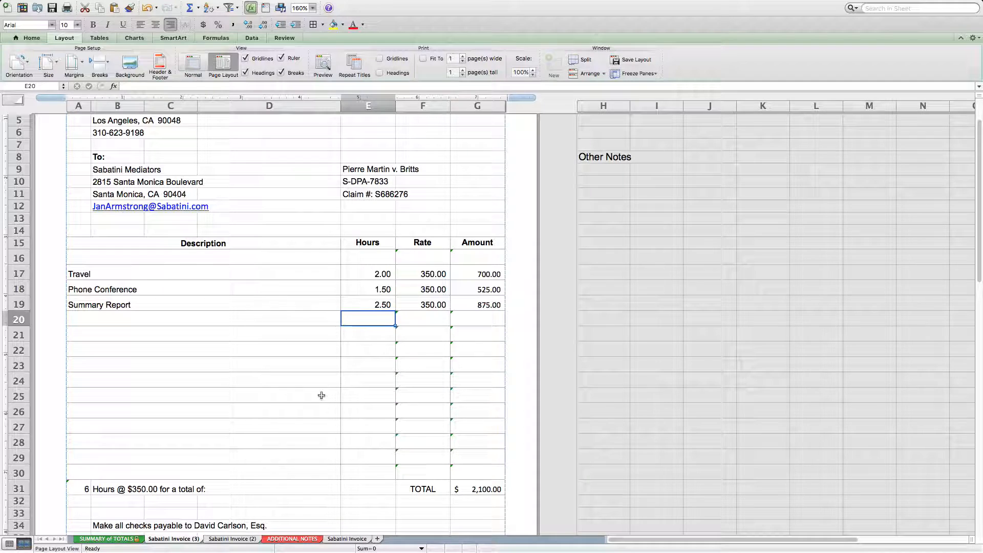
{"action": "left_click", "coordinate": [130, 541]}
{"action": "left_click", "coordinate": [172, 540]}
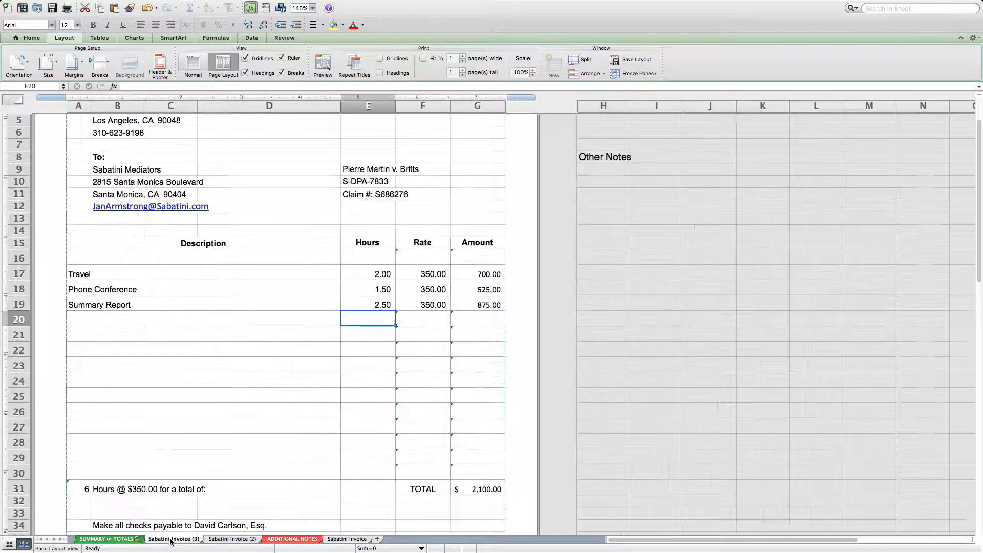
Set the Travel hours in E17 to 2.5, check the totals on the SUMMARY of TOTALS sheet and return to Sabatini Invoice (3).
{"action": "left_click", "coordinate": [379, 275]}
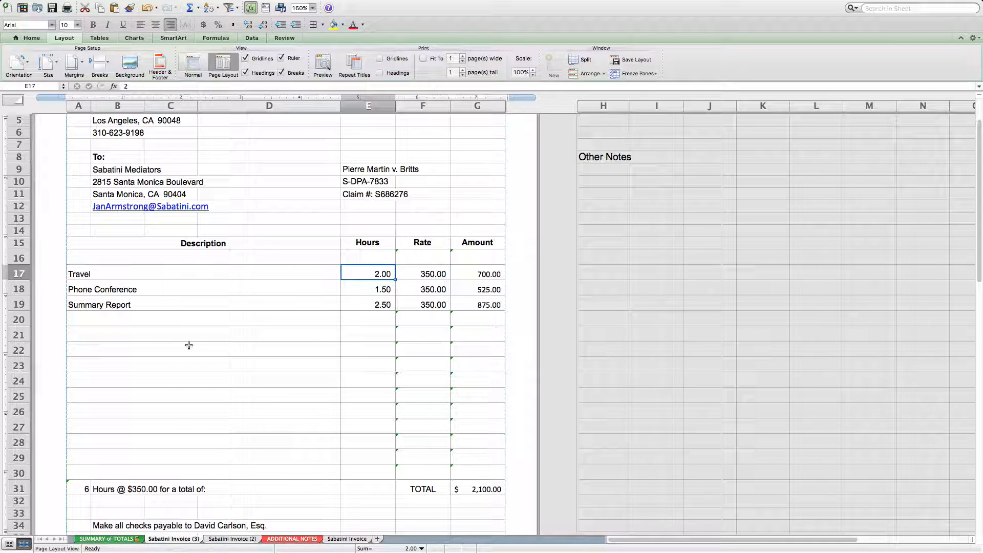
{"action": "type", "text": "."}
{"action": "key", "text": "BackSpace"}
{"action": "type", "text": "2"}
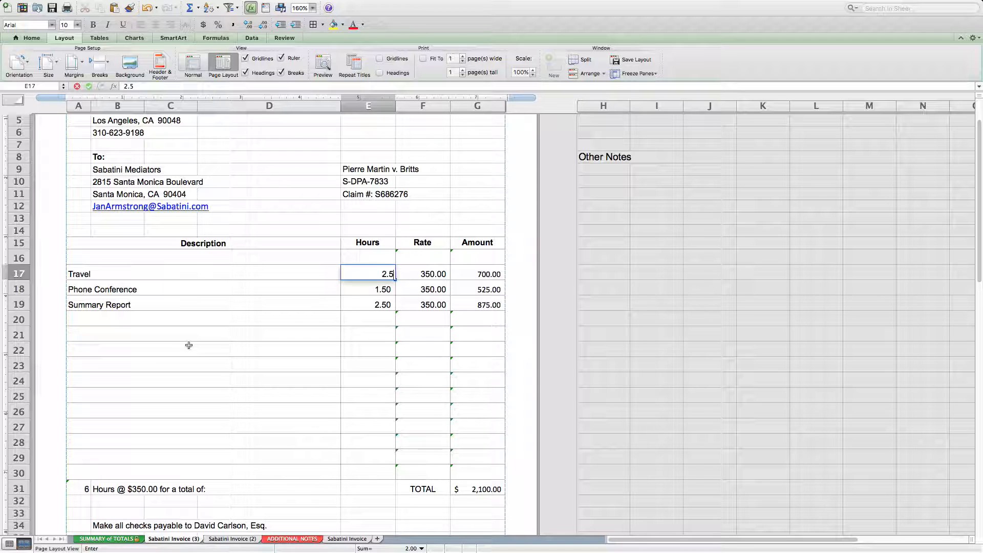
{"action": "key", "text": "Return"}
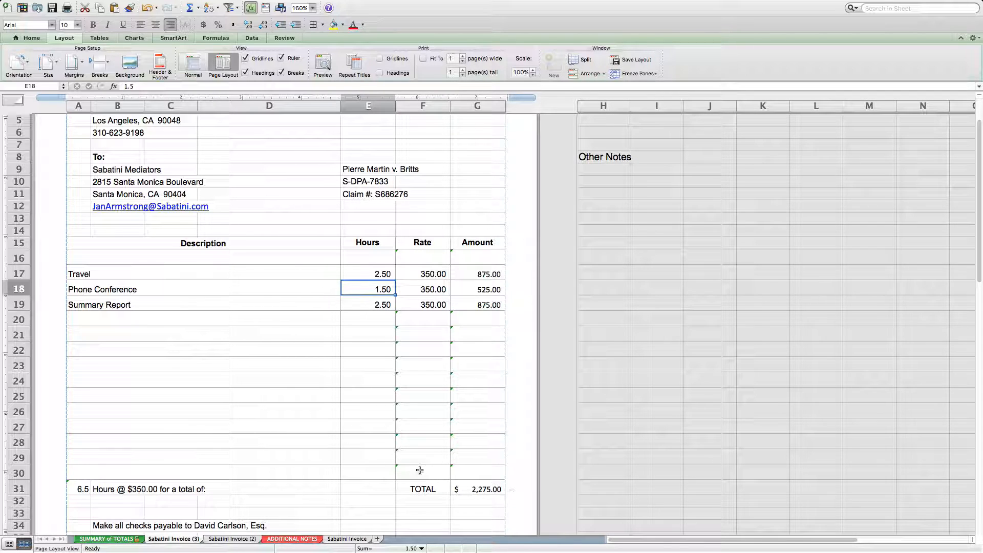
{"action": "left_click", "coordinate": [126, 540]}
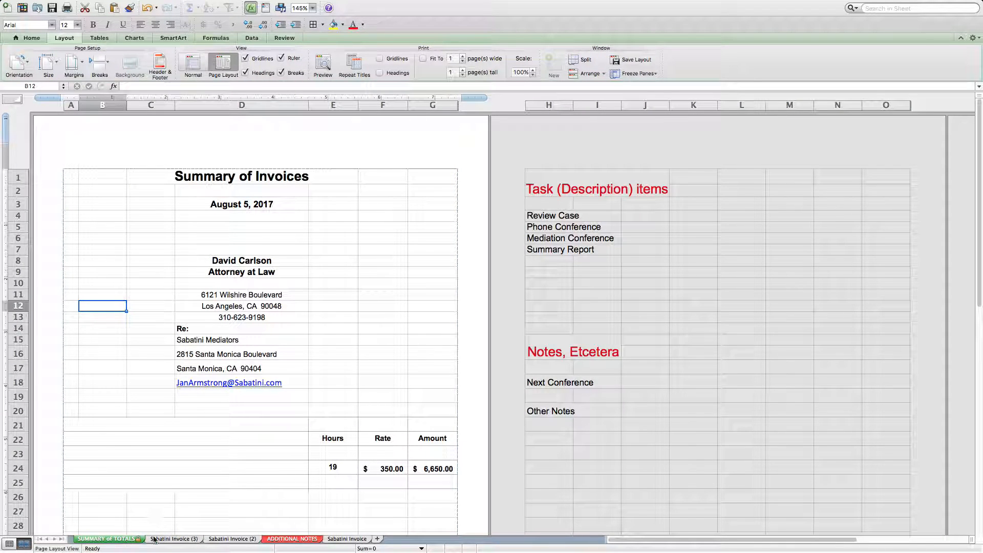
{"action": "left_click", "coordinate": [174, 539]}
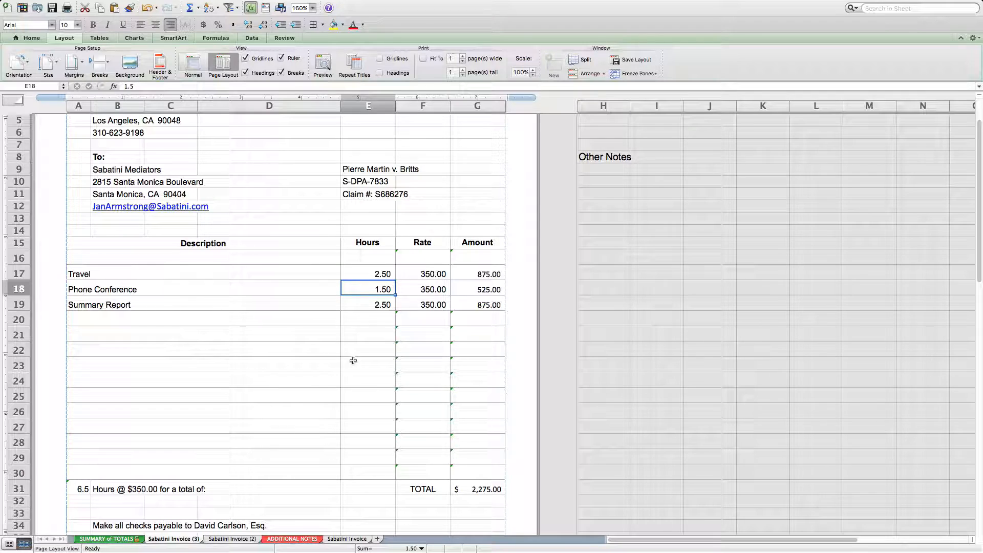
Fill row 20 of the invoice with the preset description Phone Conference and 1 hour.
{"action": "left_click", "coordinate": [229, 321]}
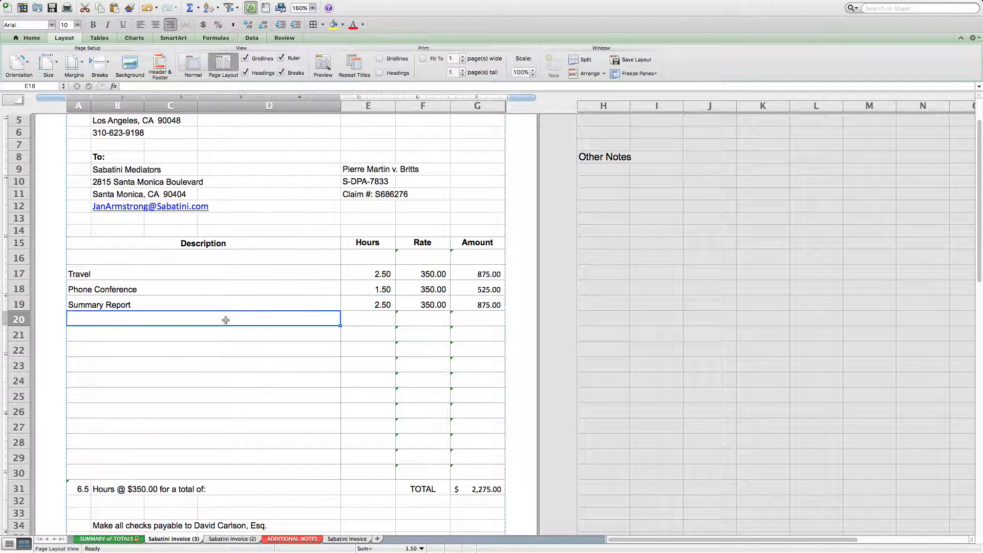
{"action": "left_click", "coordinate": [345, 321]}
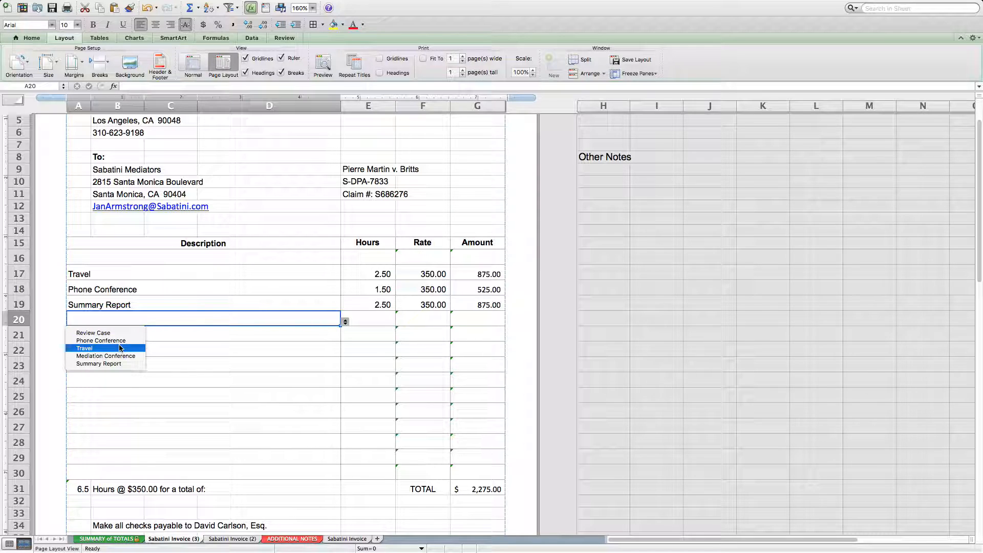
{"action": "left_click", "coordinate": [101, 341]}
{"action": "left_click", "coordinate": [370, 322]}
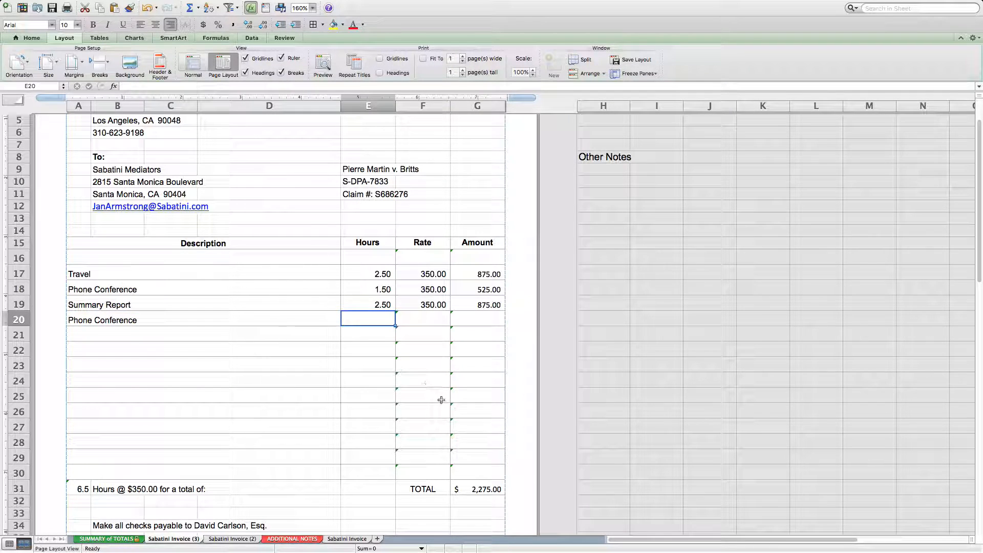
{"action": "type", "text": "1"}
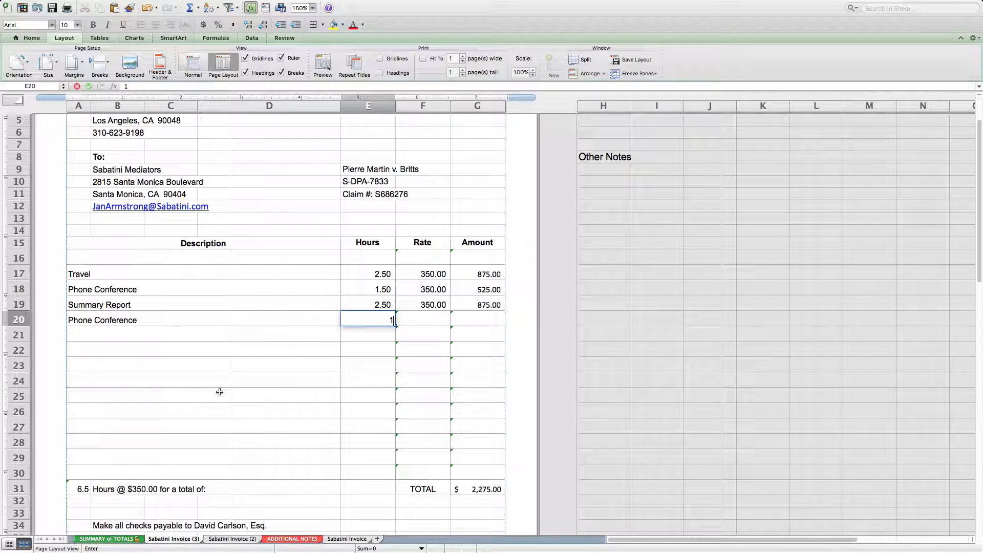
{"action": "key", "text": "Return"}
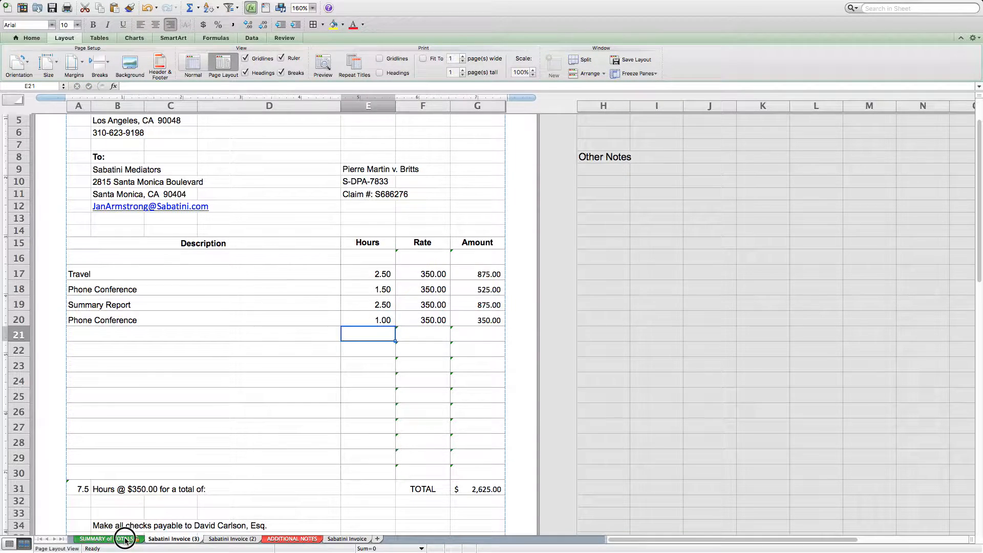
Check the totals on the SUMMARY of TOTALS sheet, and fill row 16 of Sabatini Invoice (3) with the description Unusual Item and 2 hours.
{"action": "left_click", "coordinate": [126, 539]}
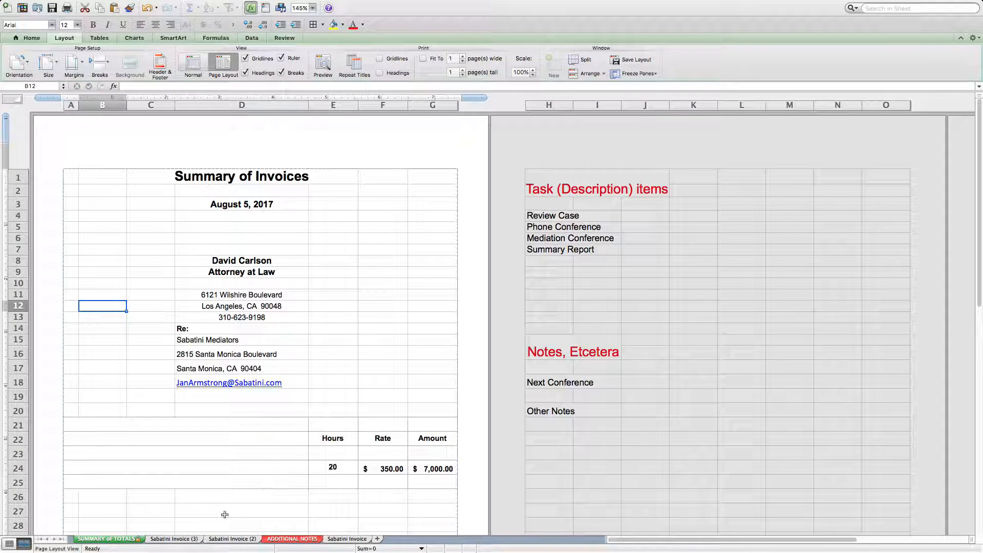
{"action": "left_click", "coordinate": [182, 539]}
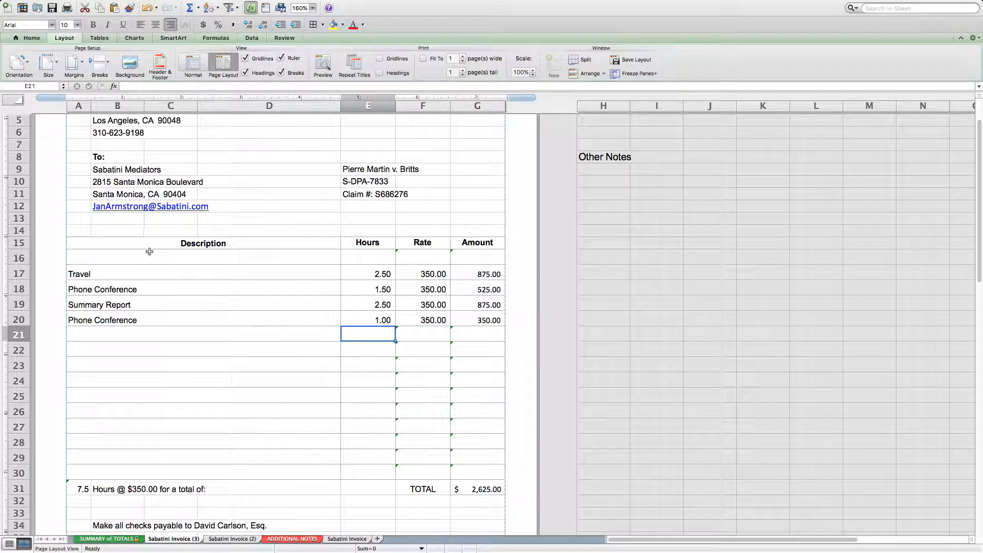
{"action": "left_click", "coordinate": [128, 257]}
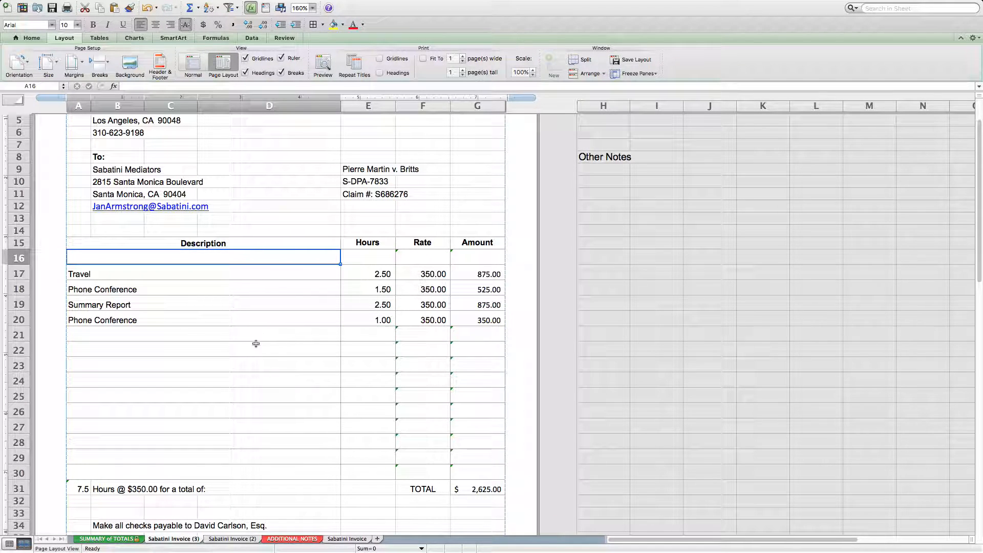
{"action": "type", "text": "Unusual"}
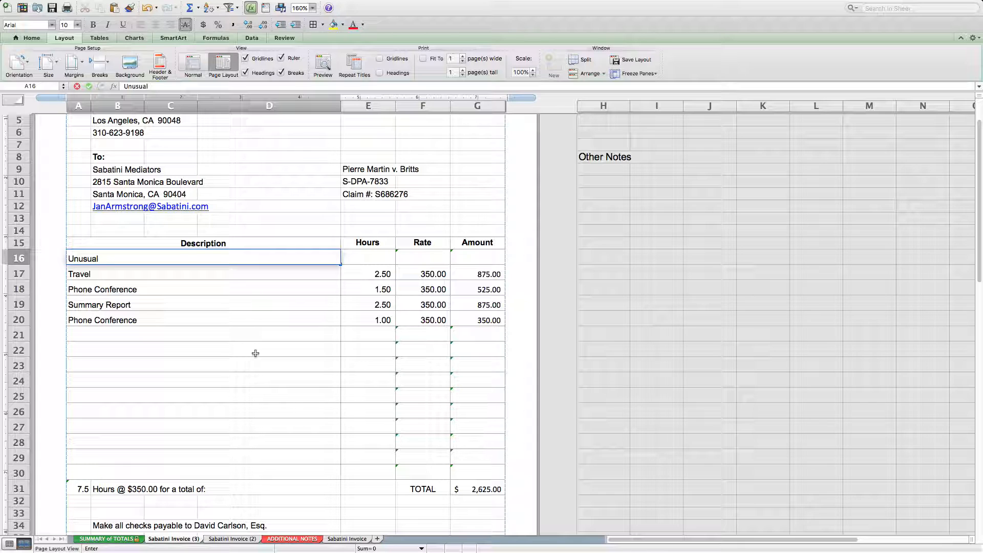
{"action": "key", "text": "Tab"}
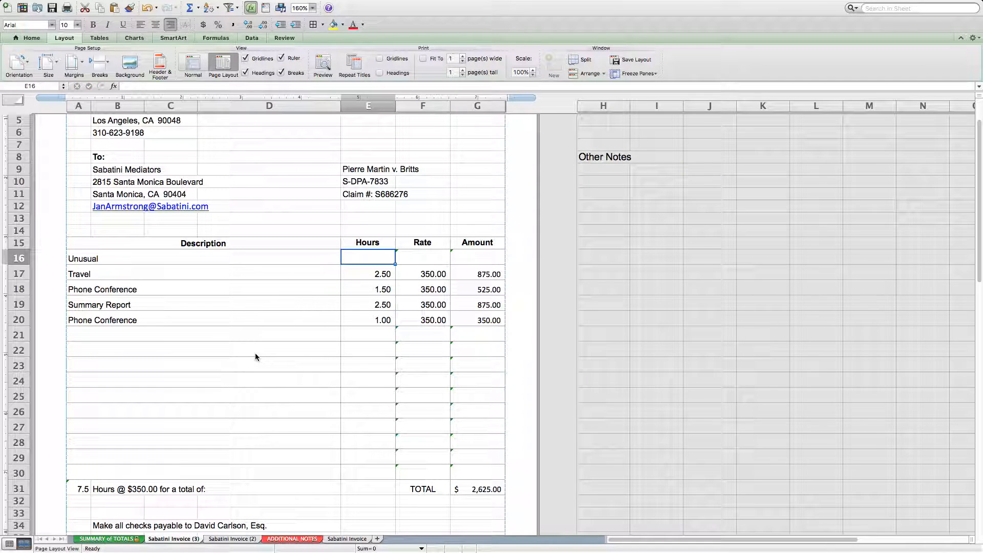
{"action": "key", "text": "shift+Tab"}
{"action": "type", "text": "Unusual Item"}
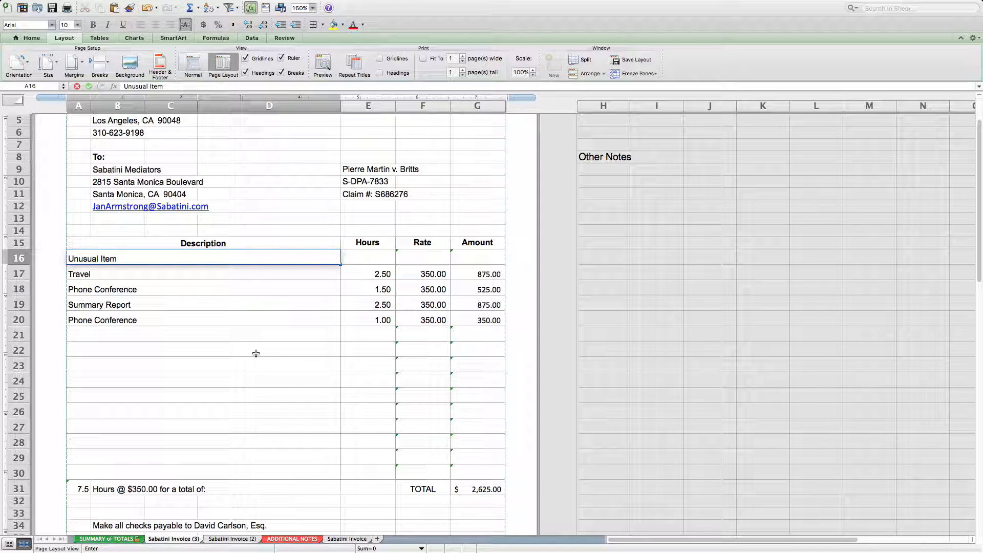
{"action": "key", "text": "Tab"}
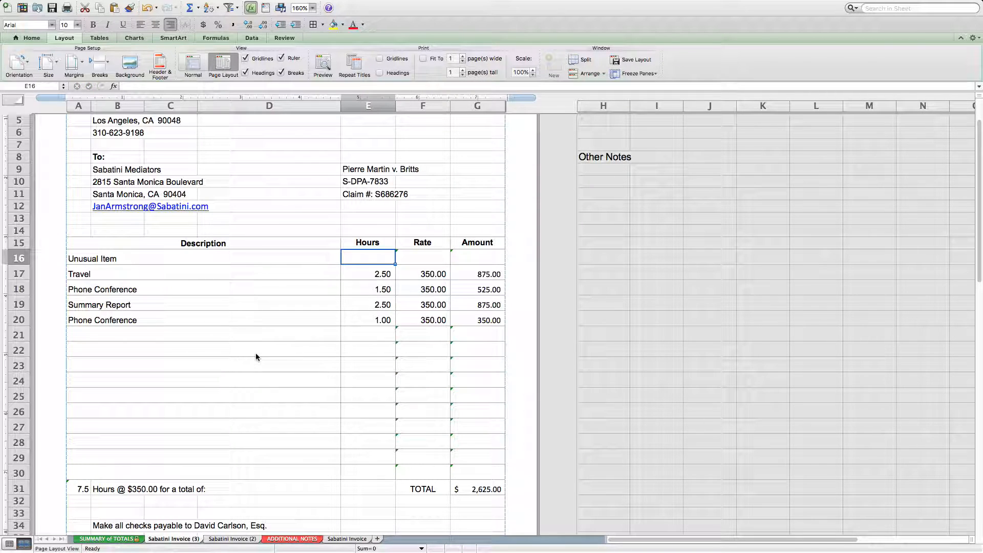
{"action": "type", "text": "2"}
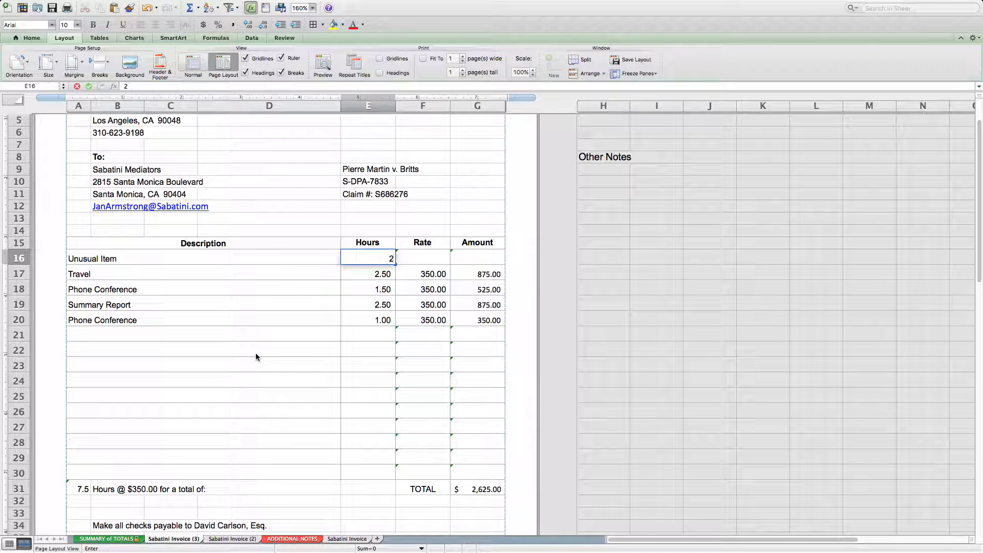
{"action": "key", "text": "Return"}
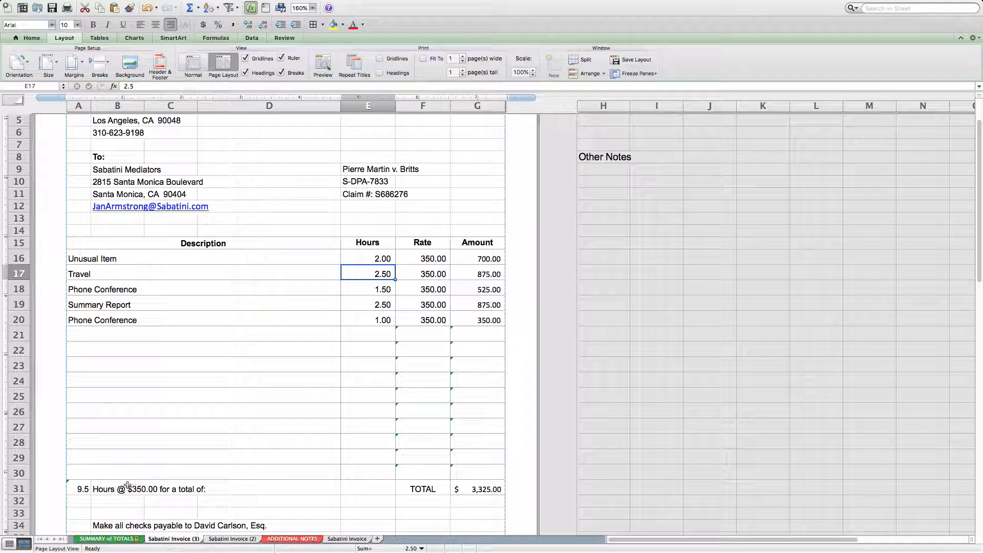
View the hours and amount on the SUMMARY of TOTALS sheet, return to Sabatini Invoice (3) and look over its description rows.
{"action": "left_click", "coordinate": [109, 540]}
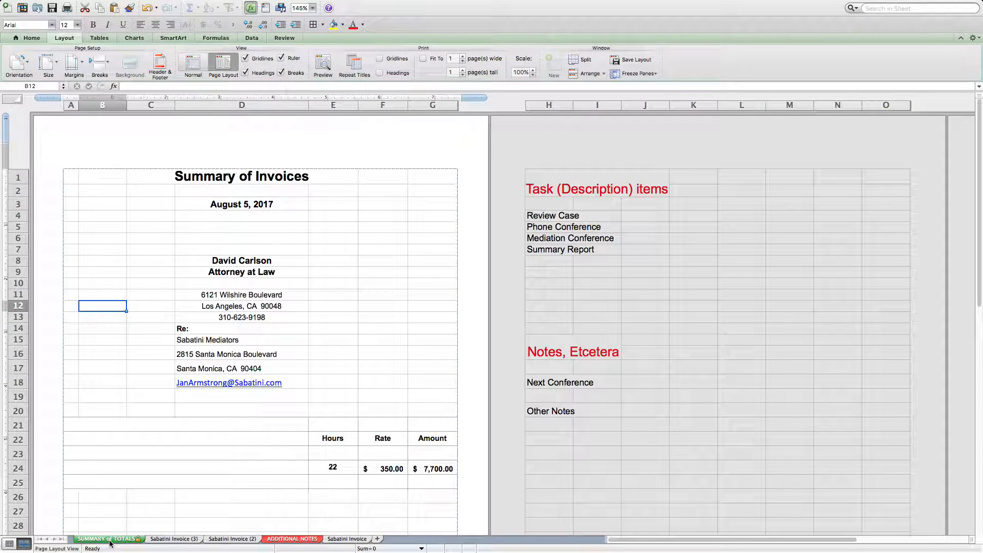
{"action": "left_click", "coordinate": [188, 541]}
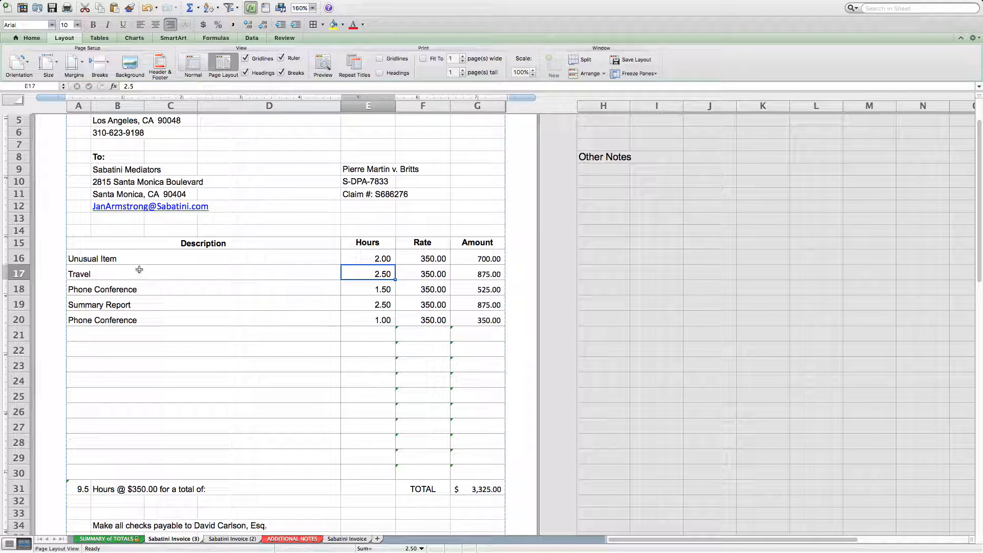
{"action": "left_click_drag", "start_coordinate": [102, 270], "coordinate": [103, 321]}
{"action": "left_click", "coordinate": [123, 351]}
{"action": "scroll", "coordinate": [183, 438], "scroll_direction": "up", "scroll_amount": 3}
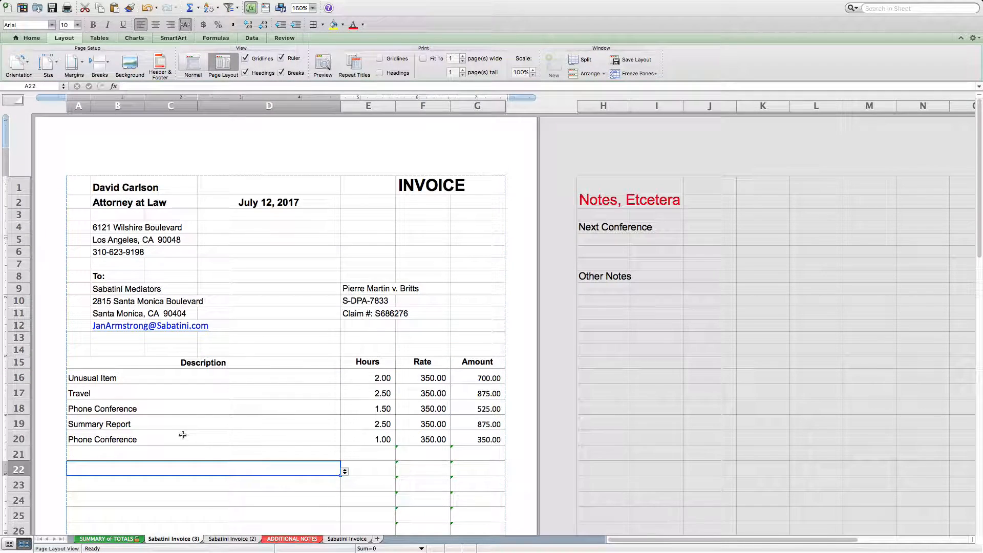
Examine the preset Task (Description) items in B49:B53 beneath the invoice, ending on the Phone Conference entry in row 18.
{"action": "scroll", "coordinate": [182, 438], "scroll_direction": "down", "scroll_amount": 10}
{"action": "scroll", "coordinate": [184, 437], "scroll_direction": "down", "scroll_amount": 5}
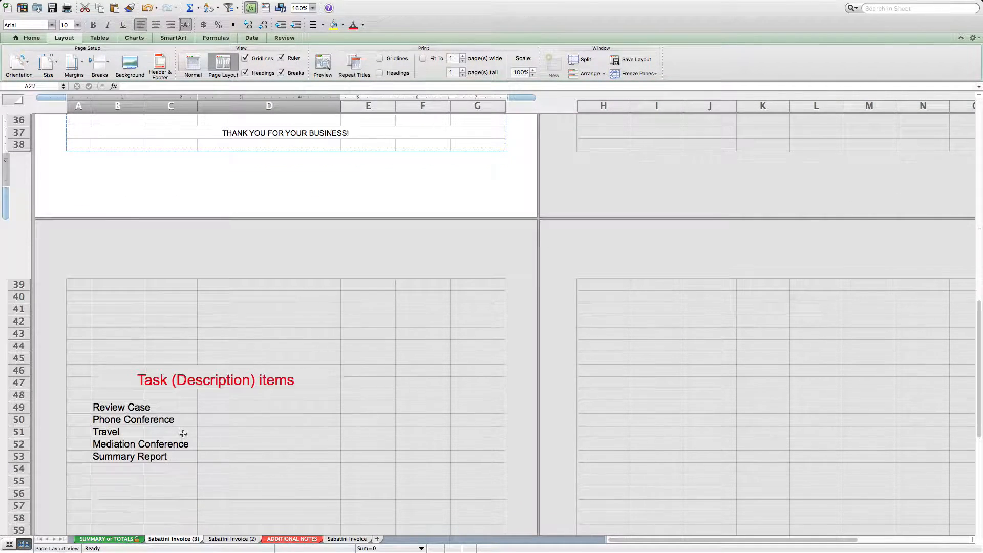
{"action": "left_click", "coordinate": [122, 408]}
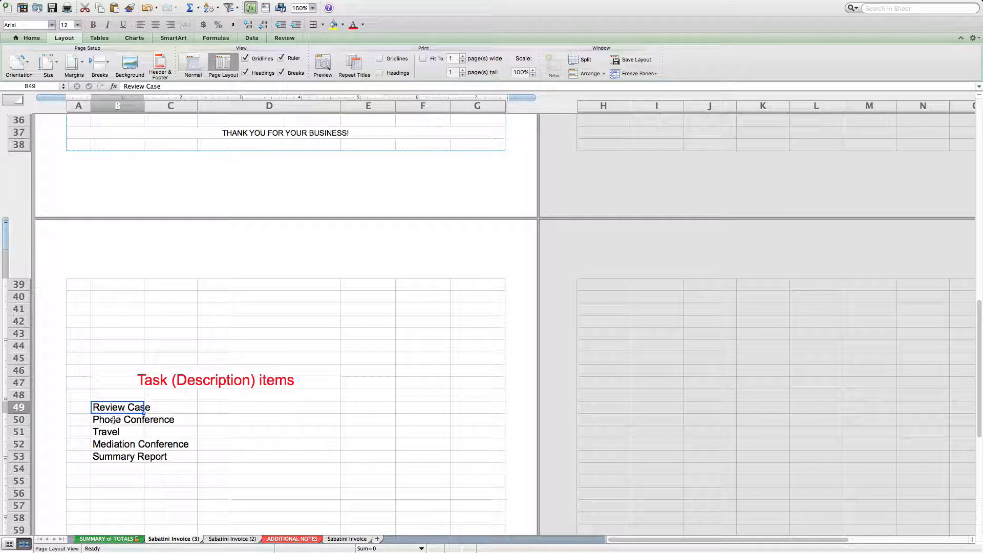
{"action": "left_click", "coordinate": [112, 459]}
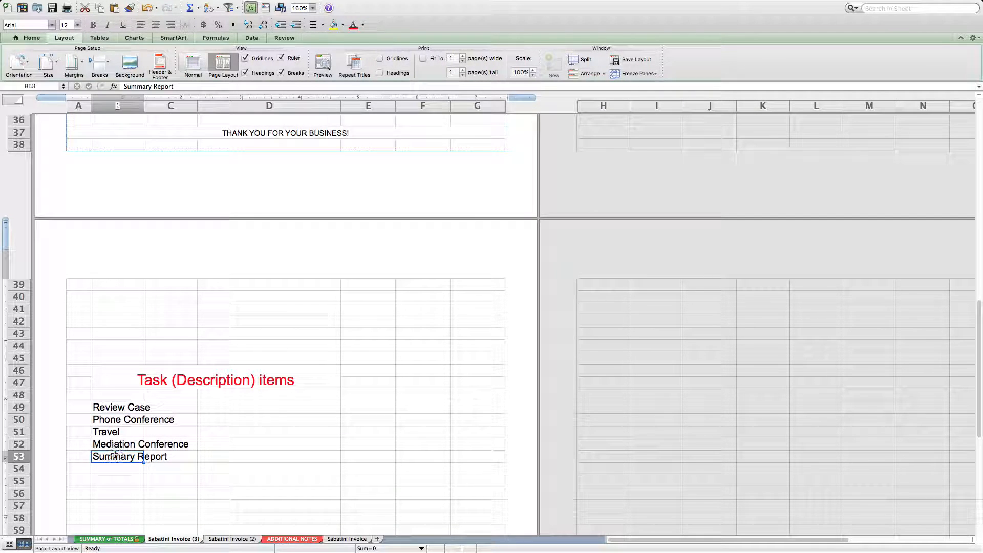
{"action": "left_click", "coordinate": [120, 409]}
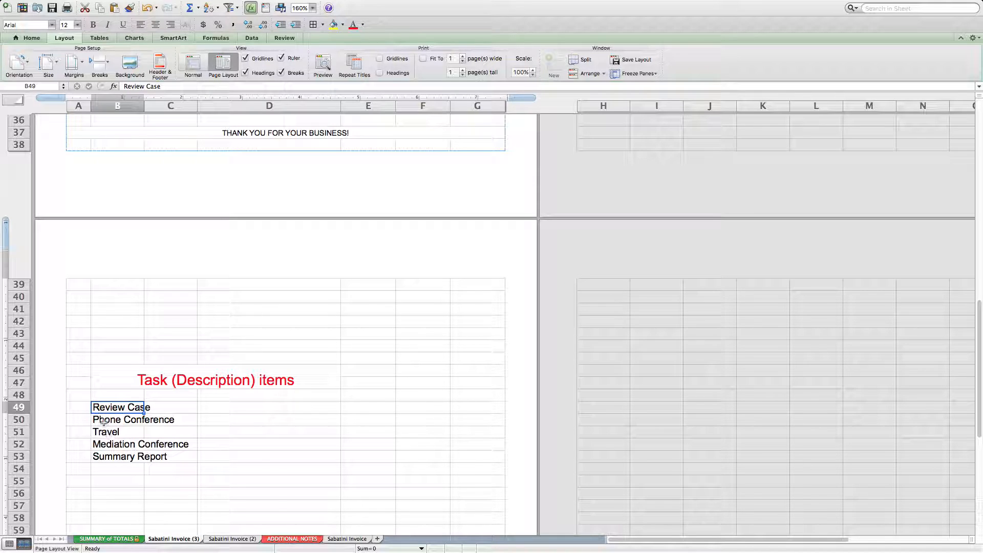
{"action": "scroll", "coordinate": [124, 433], "scroll_direction": "up", "scroll_amount": 5}
{"action": "scroll", "coordinate": [124, 435], "scroll_direction": "up", "scroll_amount": 10}
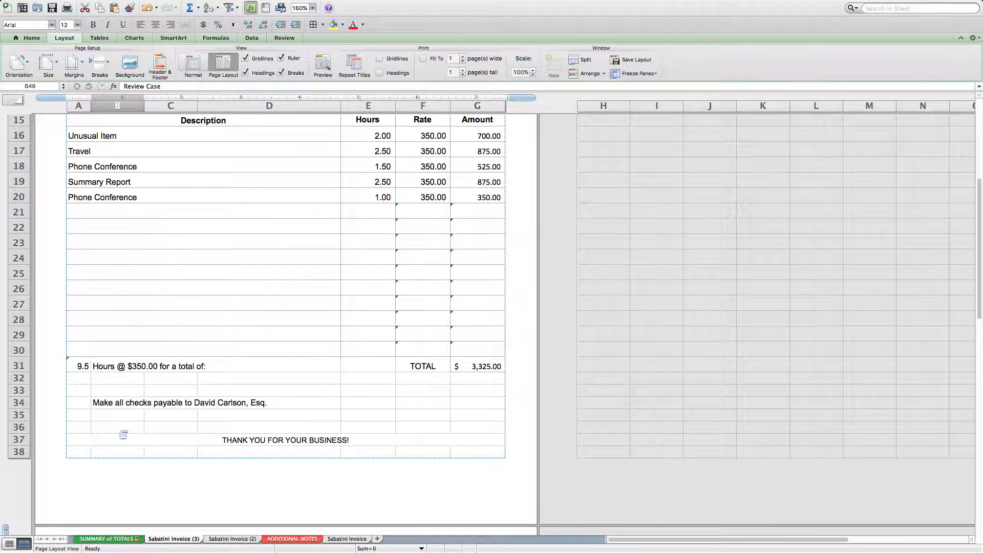
{"action": "left_click", "coordinate": [197, 407]}
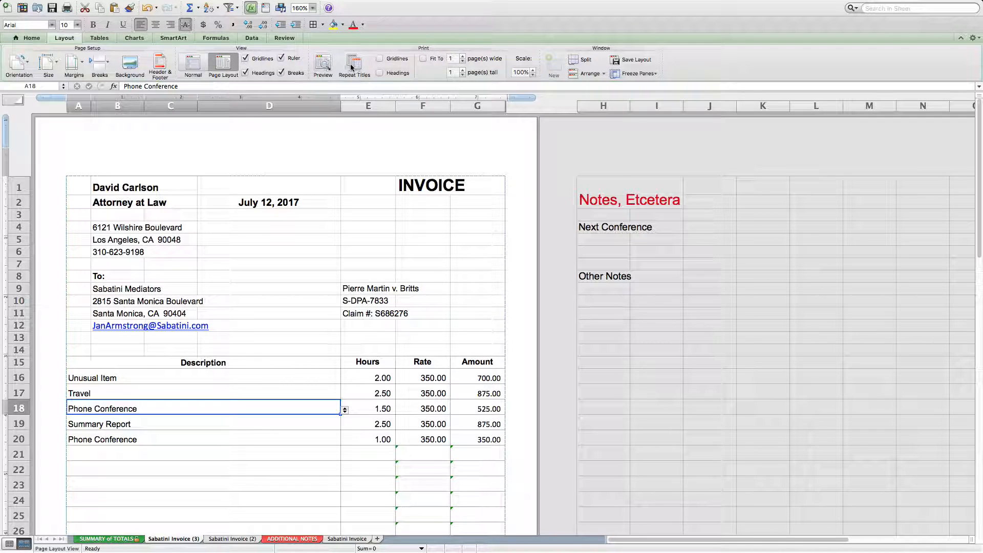
Preview the printed invoice as a PDF in Acrobat Reader and look over the full page.
{"action": "left_click", "coordinate": [324, 66]}
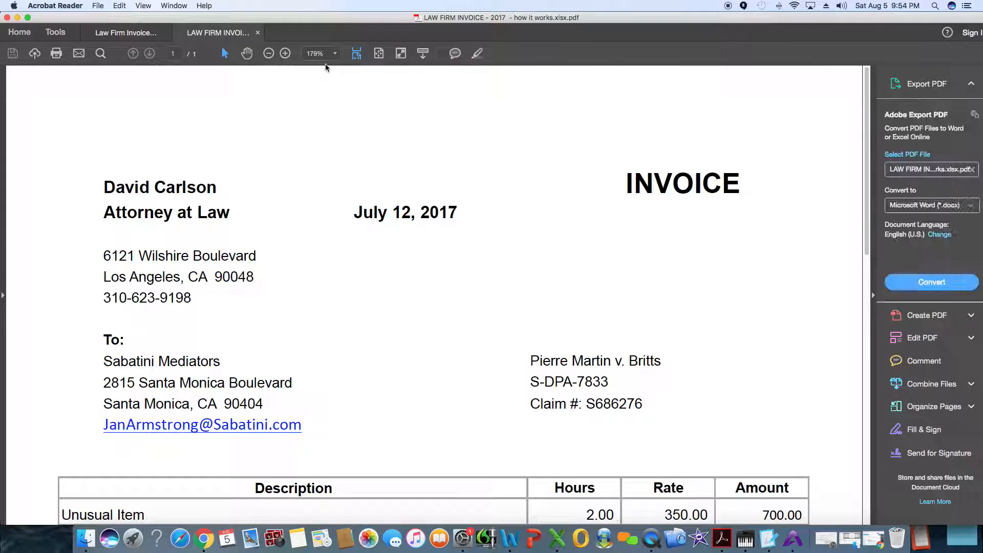
{"action": "scroll", "coordinate": [332, 345], "scroll_direction": "up", "scroll_amount": 5}
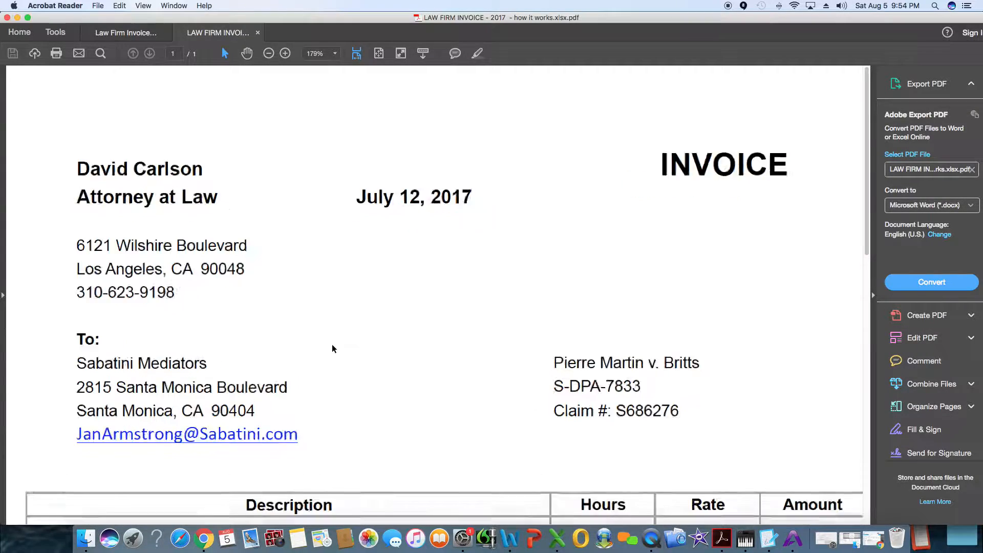
{"action": "scroll", "coordinate": [332, 345], "scroll_direction": "down", "scroll_amount": 10}
{"action": "scroll", "coordinate": [333, 347], "scroll_direction": "up", "scroll_amount": 2}
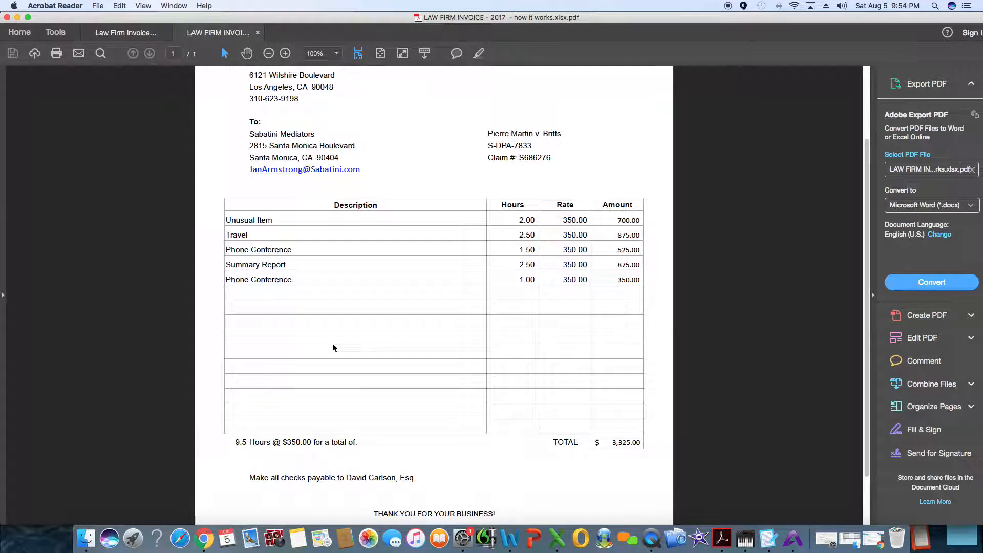
{"action": "scroll", "coordinate": [333, 346], "scroll_direction": "down", "scroll_amount": 2}
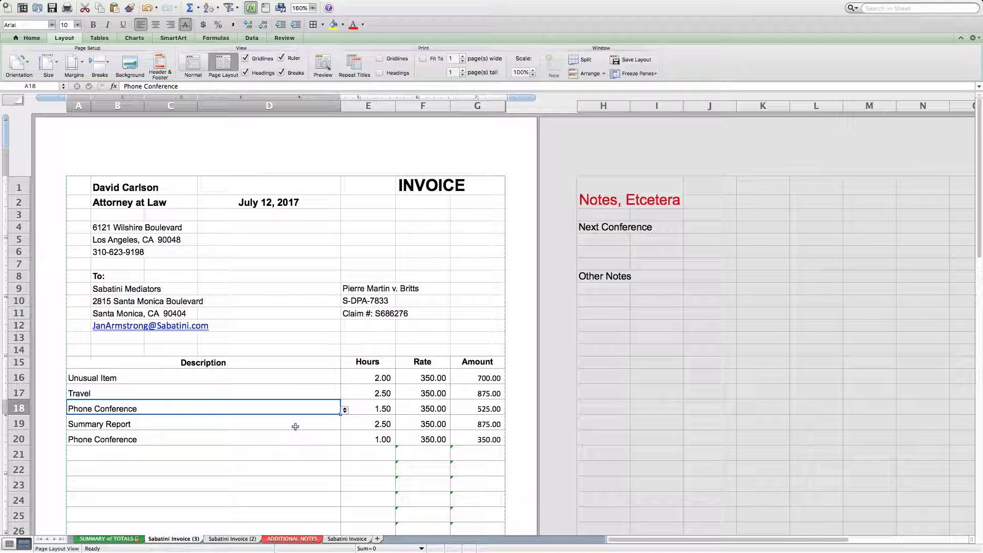
Review the description entries in rows 16 to 20 of Sabatini Invoice (3) one by one.
{"action": "left_click", "coordinate": [296, 427]}
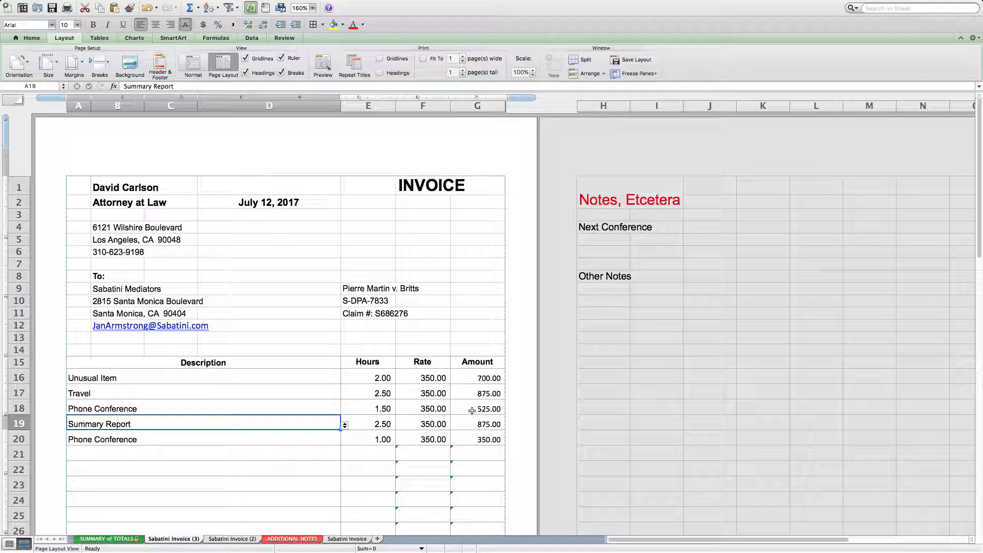
{"action": "left_click", "coordinate": [253, 392]}
{"action": "left_click", "coordinate": [230, 406]}
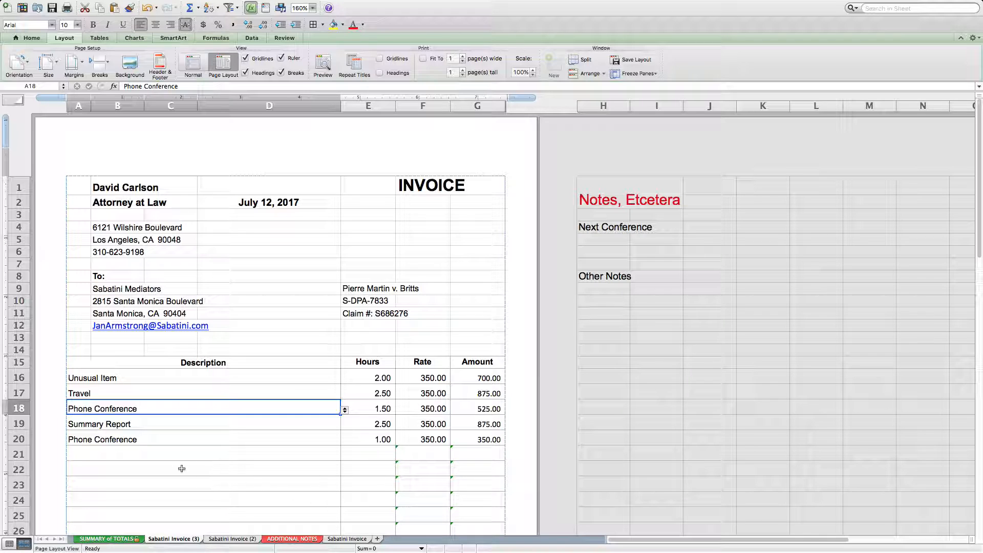
{"action": "left_click", "coordinate": [209, 426]}
{"action": "left_click", "coordinate": [200, 438]}
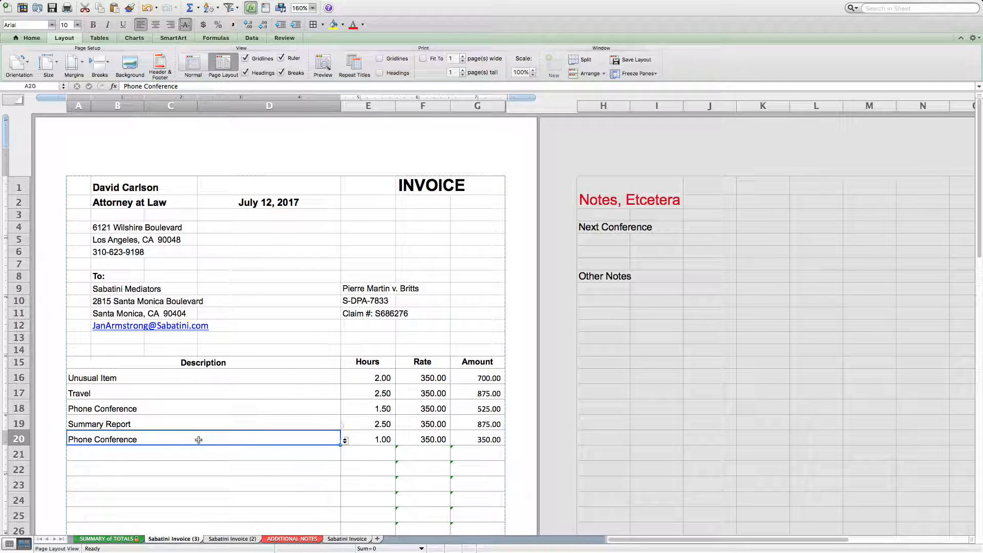
{"action": "left_click", "coordinate": [126, 379]}
{"action": "left_click", "coordinate": [128, 394]}
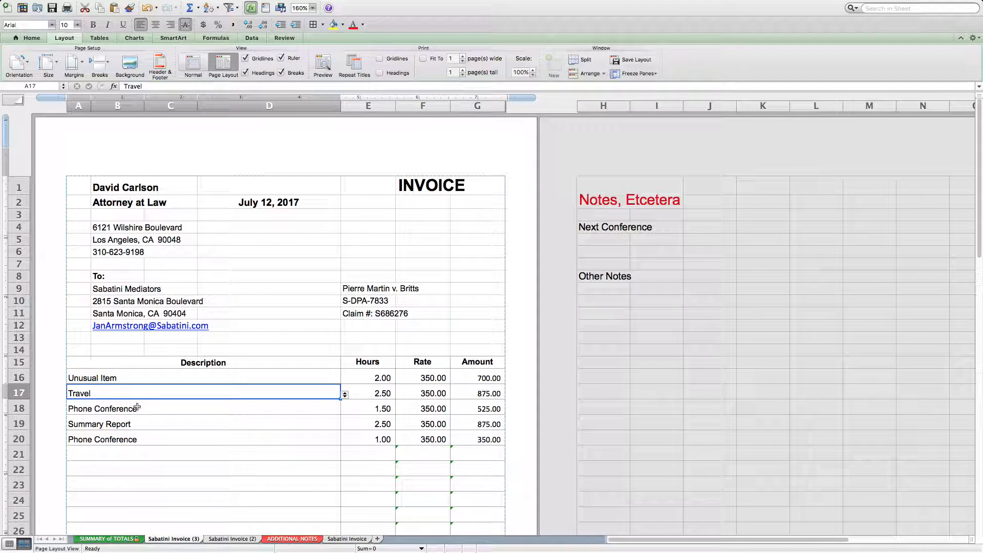
{"action": "left_click", "coordinate": [138, 408]}
{"action": "left_click", "coordinate": [158, 424]}
{"action": "left_click", "coordinate": [159, 438]}
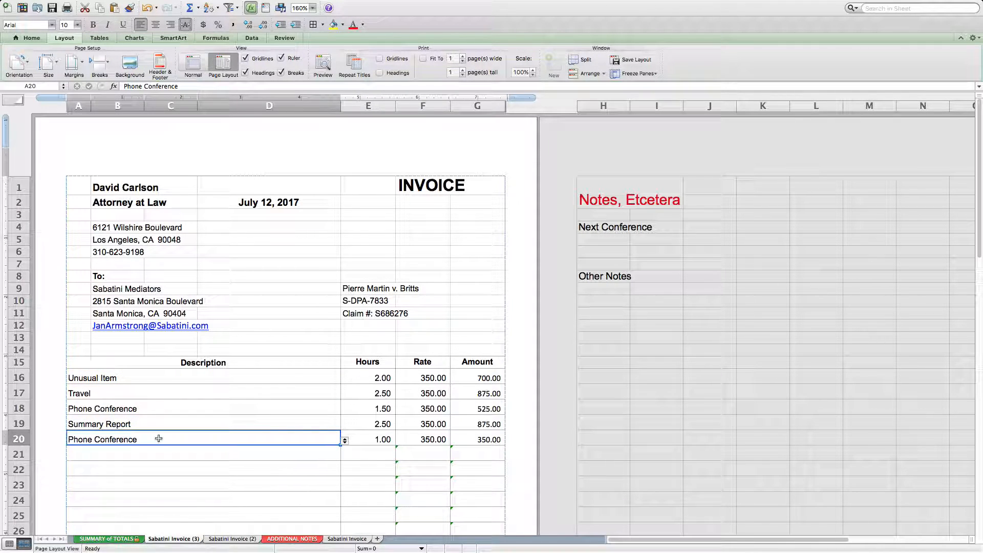
Select the Unusual Item entry in A16, check the SUMMARY of TOTALS sheet and return to Sabatini Invoice (3).
{"action": "left_click", "coordinate": [157, 376]}
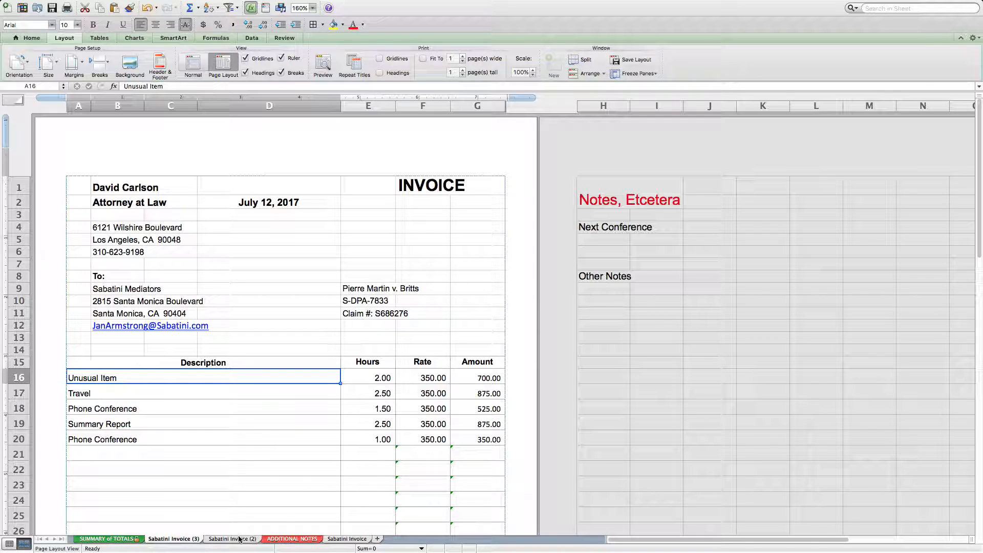
{"action": "left_click", "coordinate": [120, 540]}
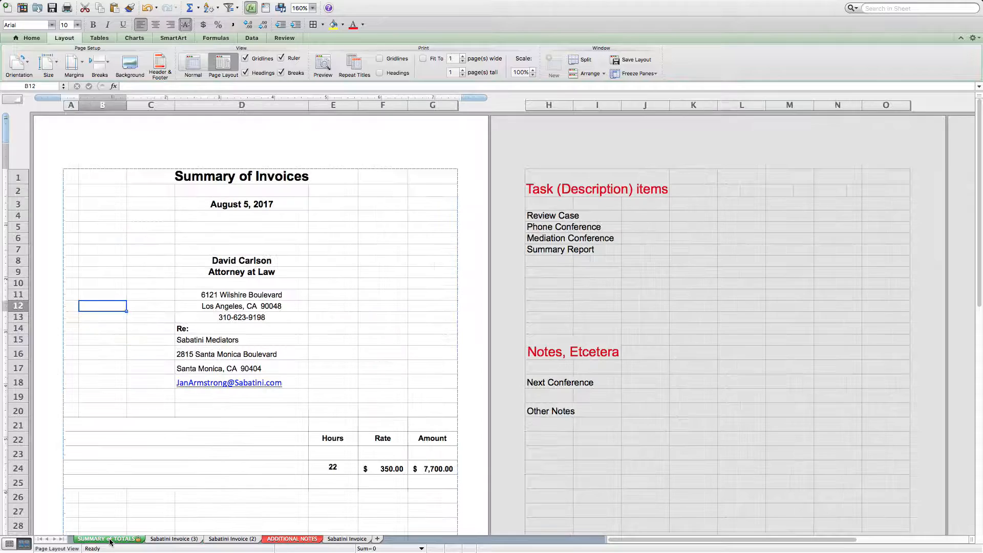
{"action": "left_click", "coordinate": [173, 539]}
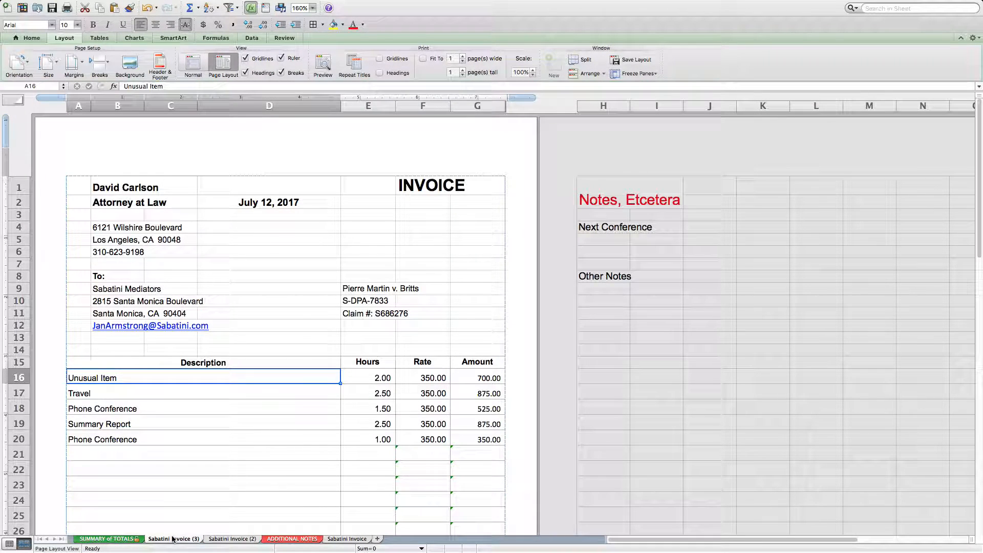